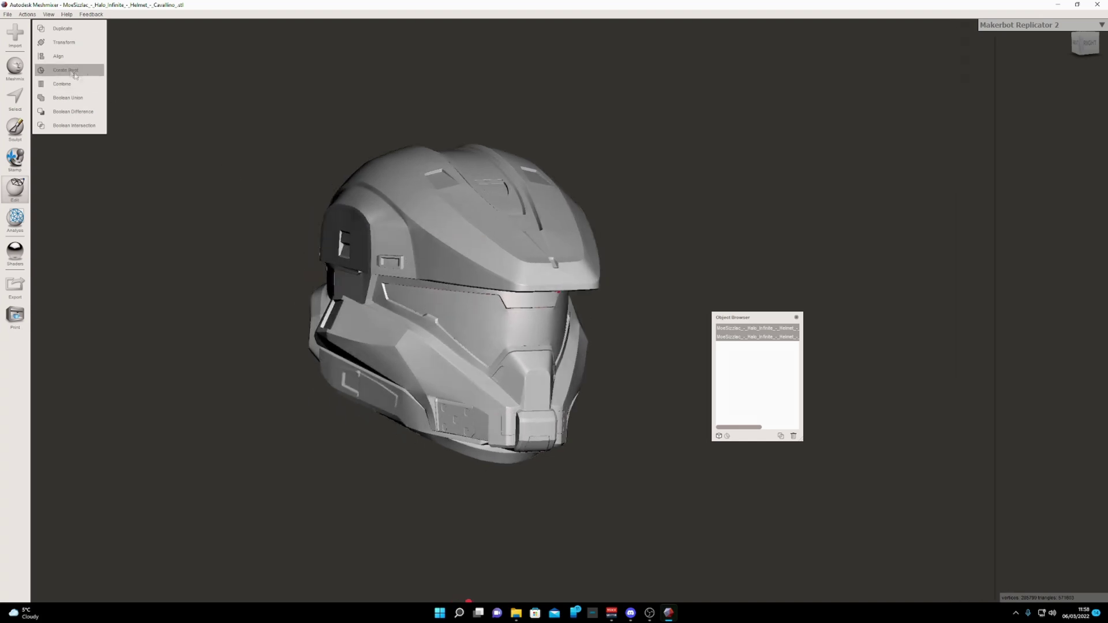
Step: Select both the helmet and visor objects and rotate them together about the X axis by about -105 degrees
click(750, 338)
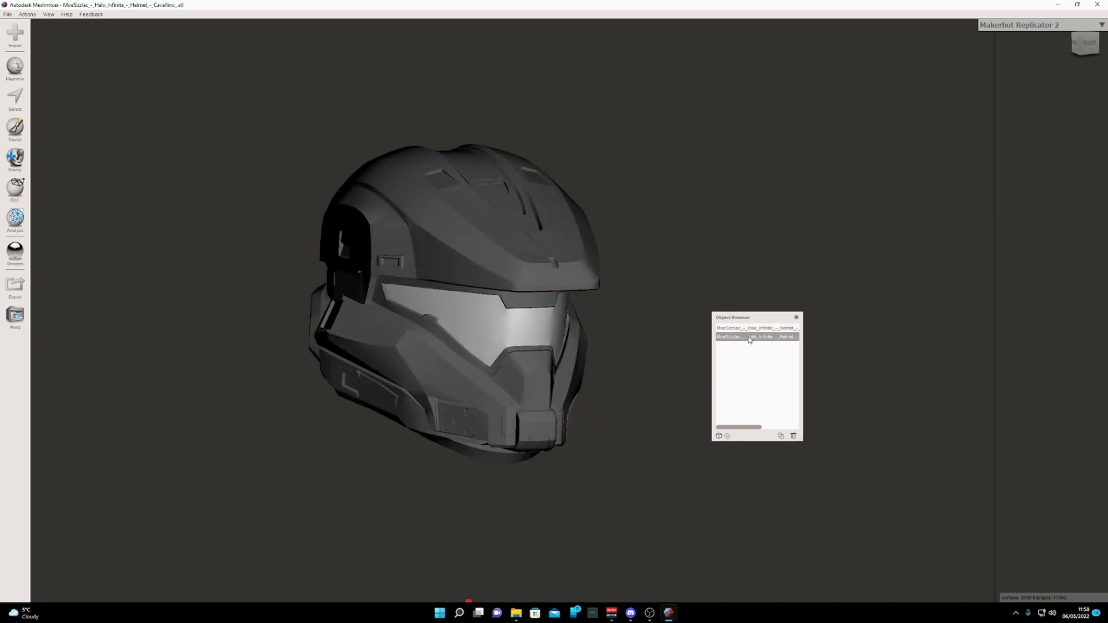
click(752, 329)
shift+click(752, 338)
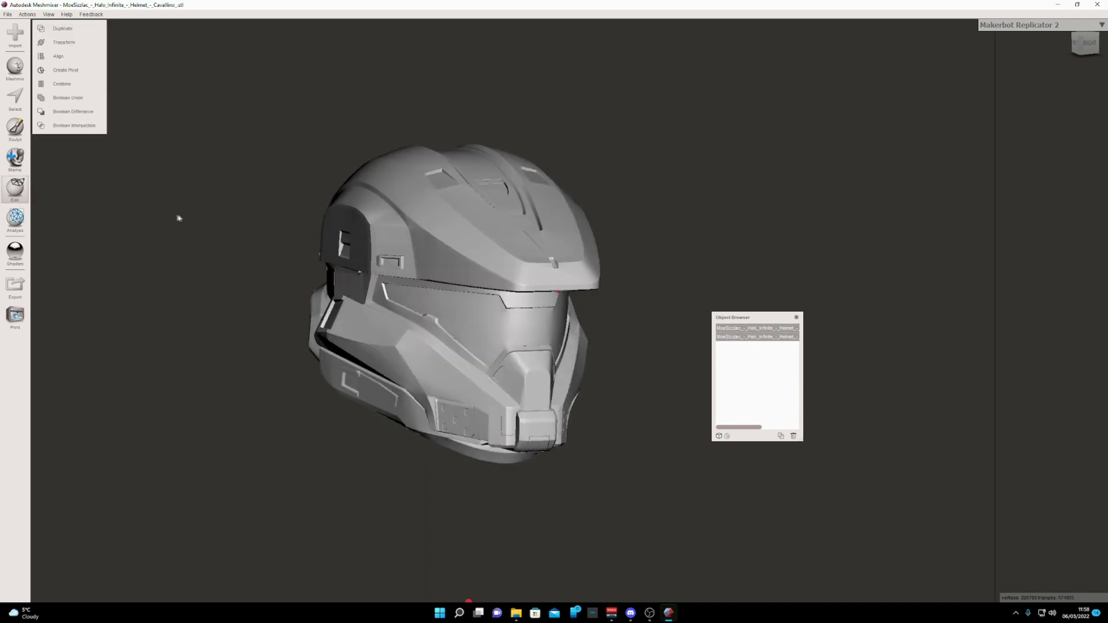
click(63, 43)
right_drag(474, 247, 627, 309)
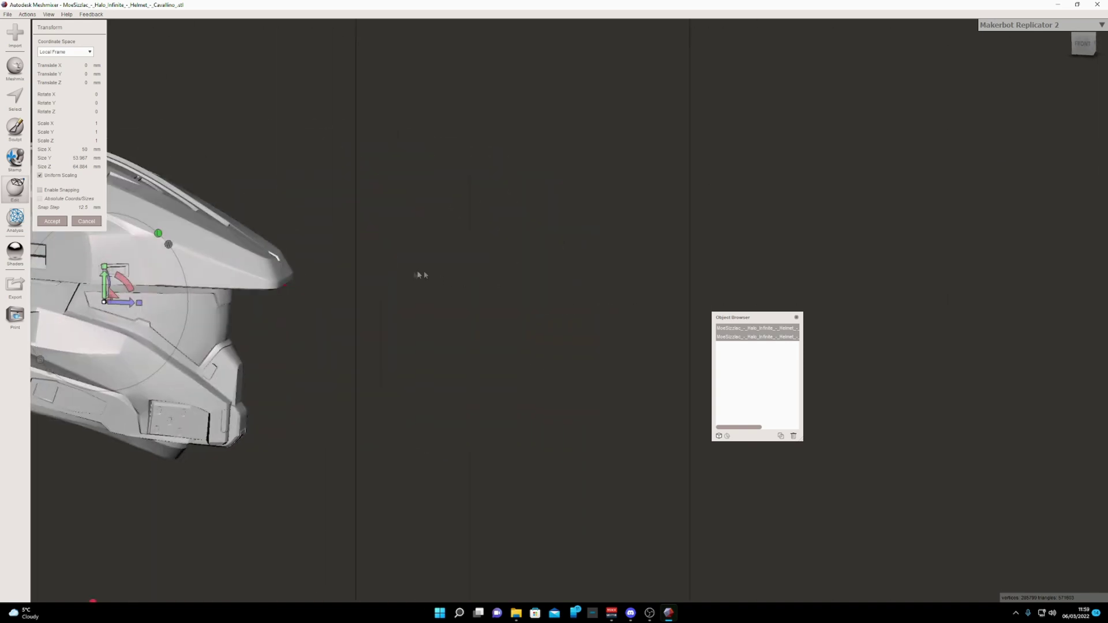
middle_drag(224, 276, 453, 323)
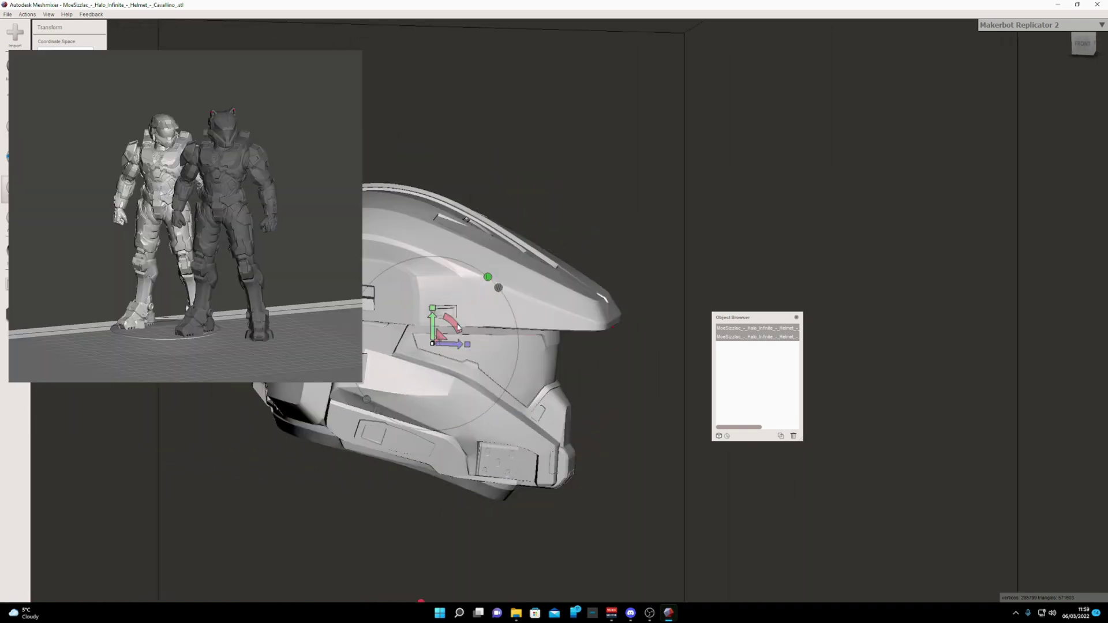
drag(455, 325, 406, 328)
right_drag(650, 334, 589, 327)
scroll(590, 327, up, 5)
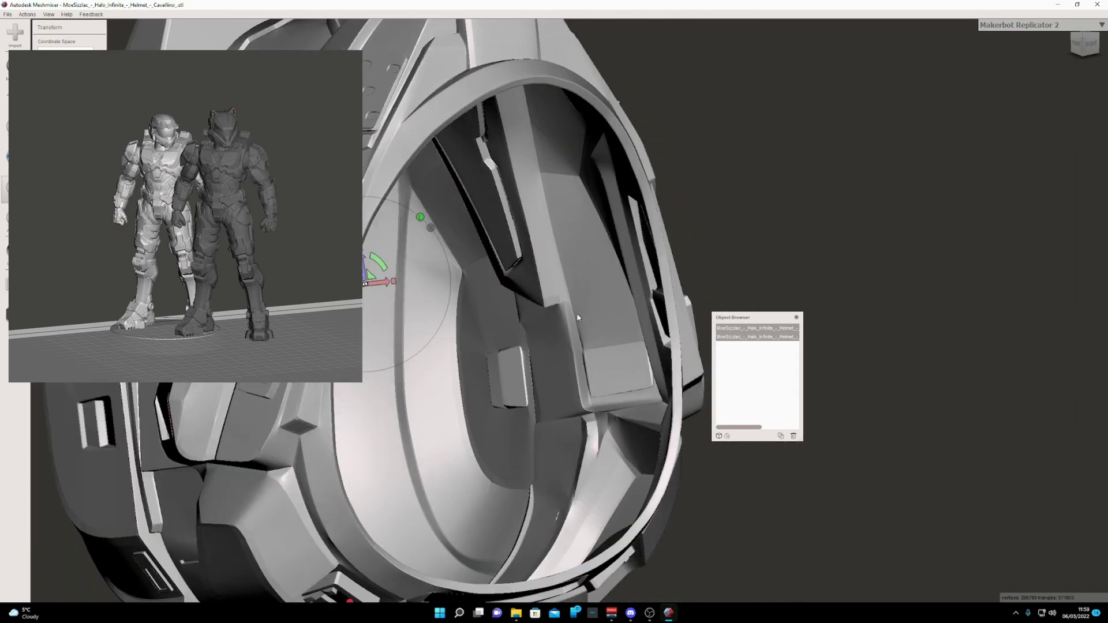
Step: Examine the helmet's interior, neck opening and rim from several angles
right_drag(577, 314, 450, 315)
right_drag(624, 324, 605, 315)
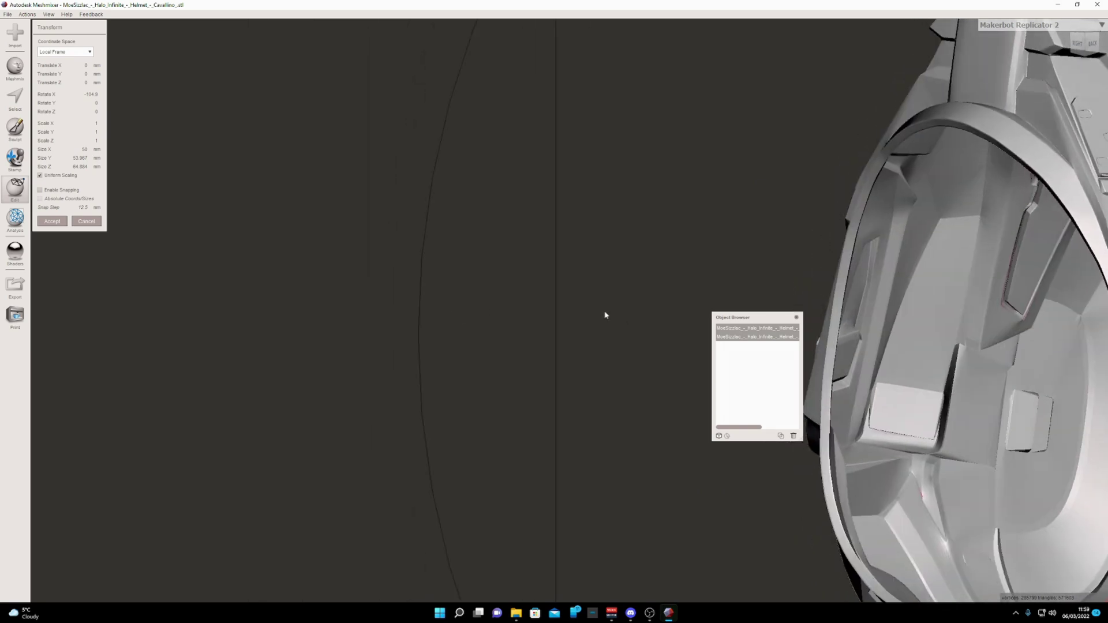
right_drag(849, 284, 910, 286)
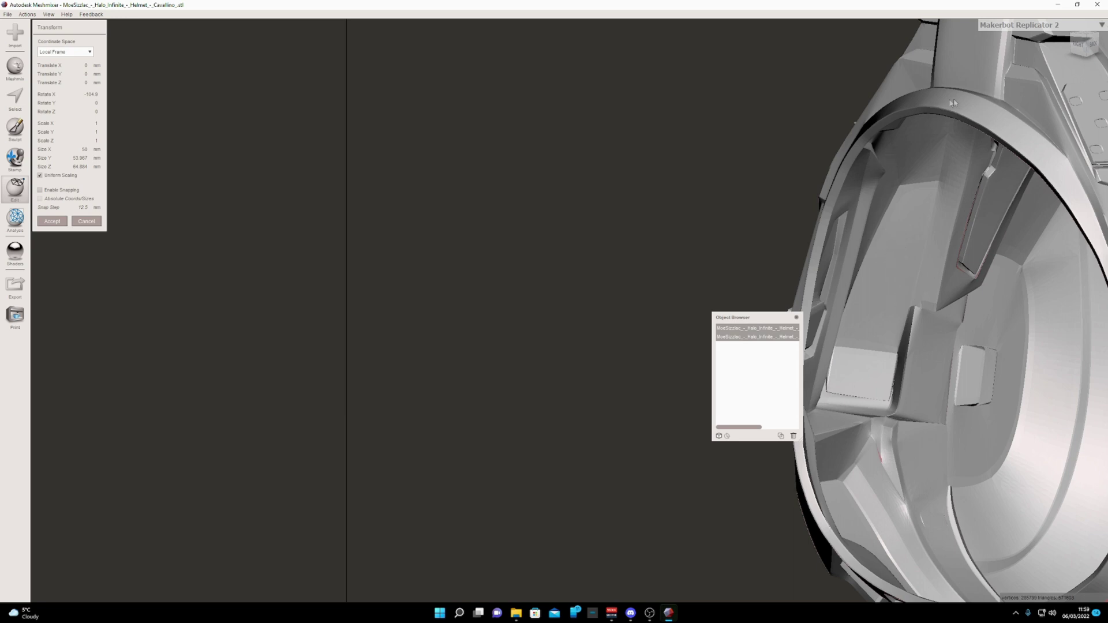
right_drag(812, 286, 933, 286)
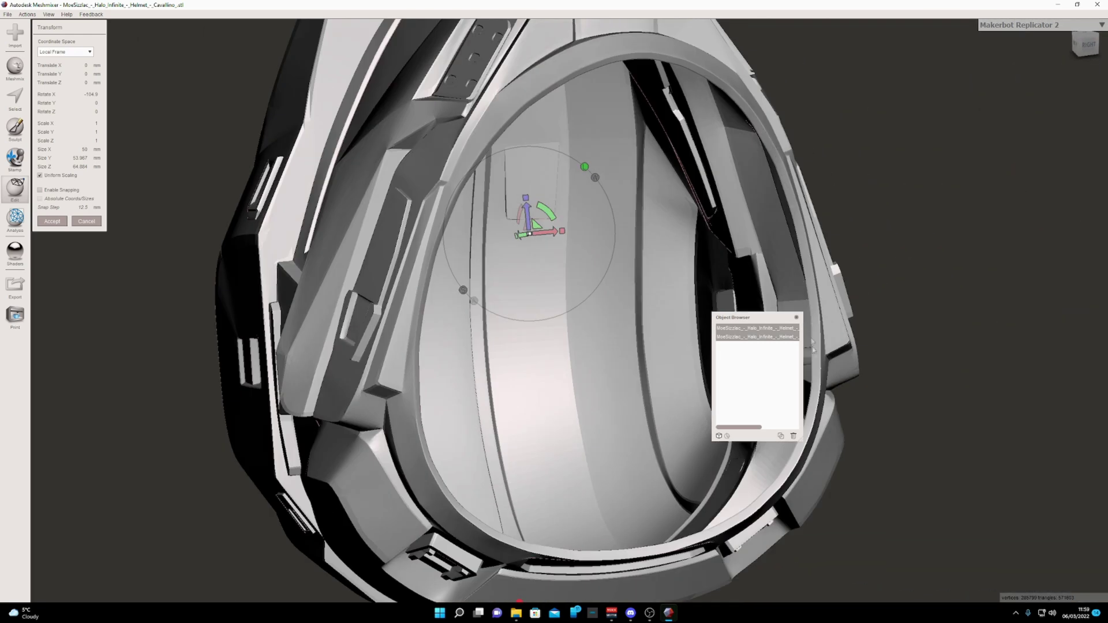
right_drag(670, 223, 698, 236)
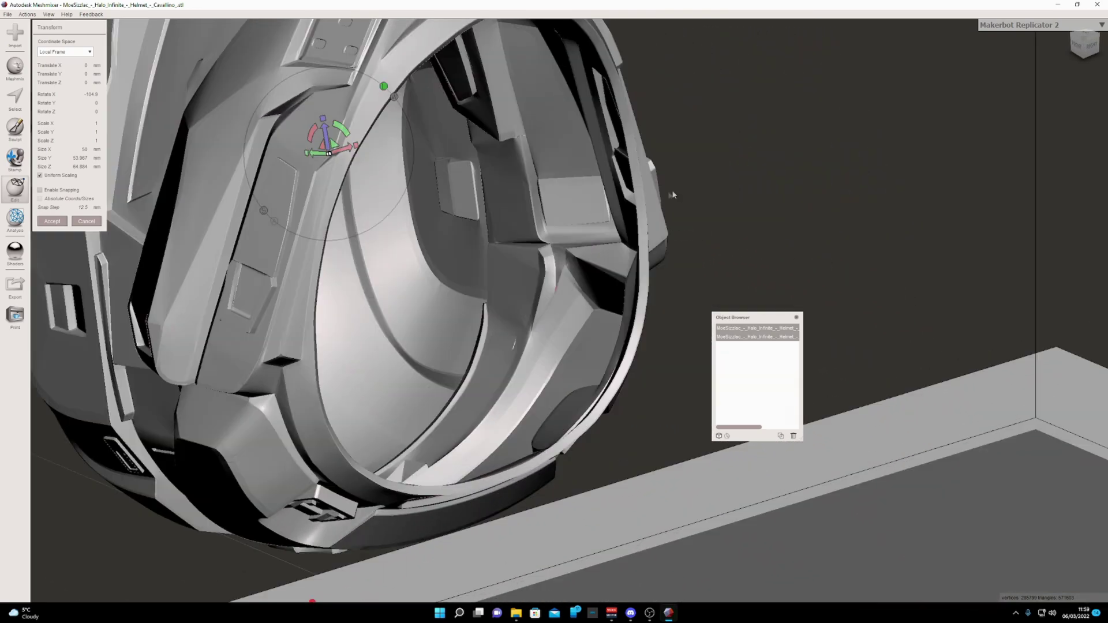
mouse_move(673, 196)
right_down()
mouse_move(647, 186)
mouse_move(656, 183)
right_up()
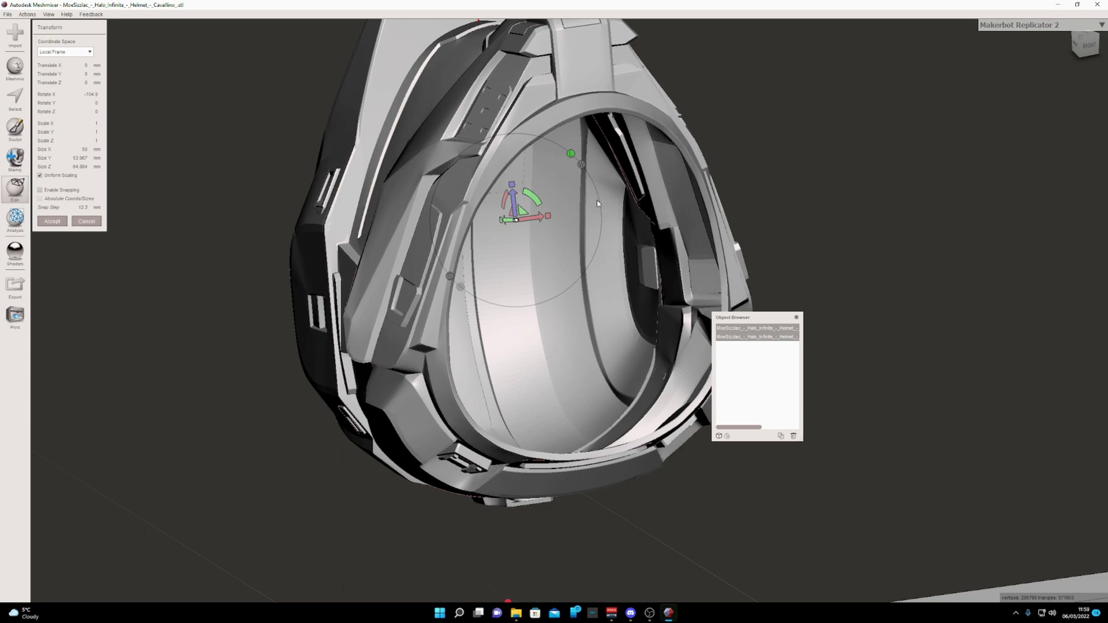
right_drag(597, 202, 703, 206)
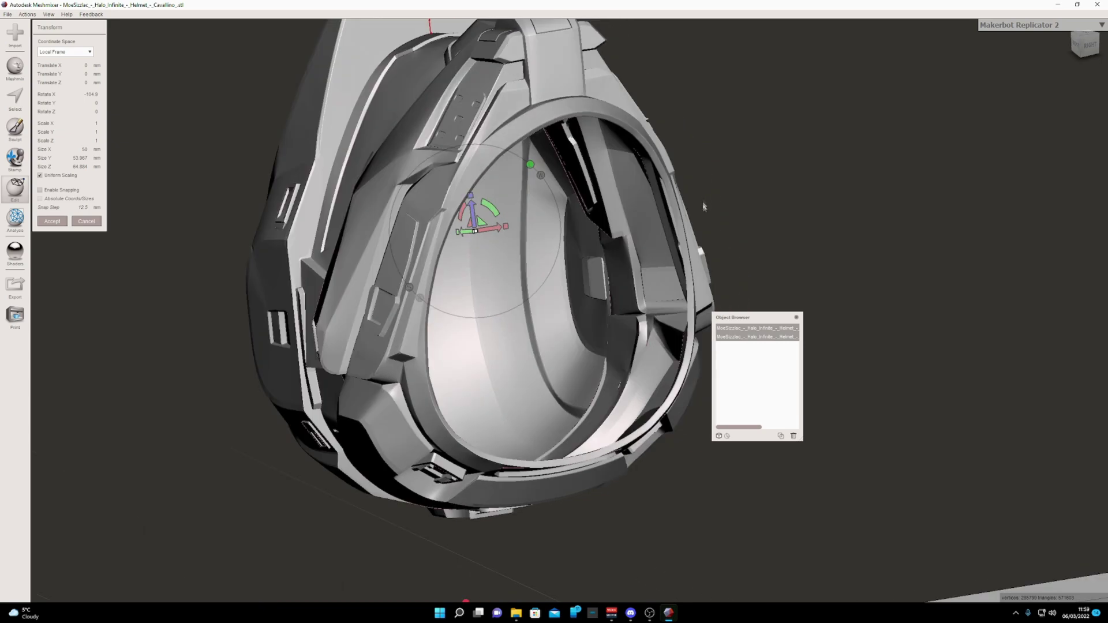
scroll(702, 247, up, 3)
scroll(702, 247, down, 8)
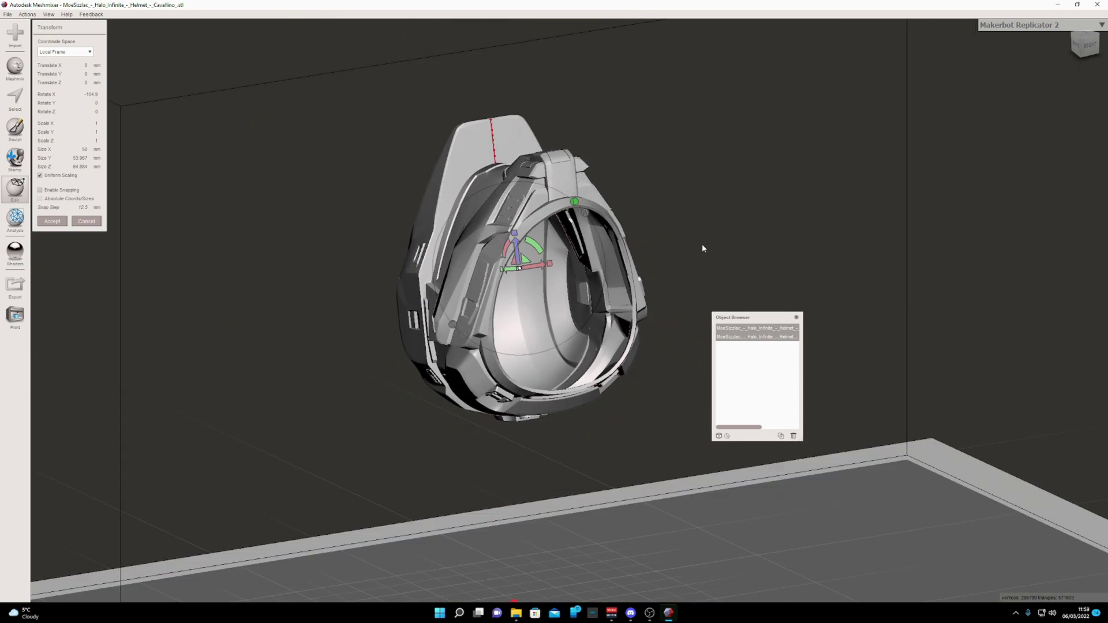
scroll(702, 244, up, 6)
right_drag(693, 241, 511, 327)
key(w)
key(w)
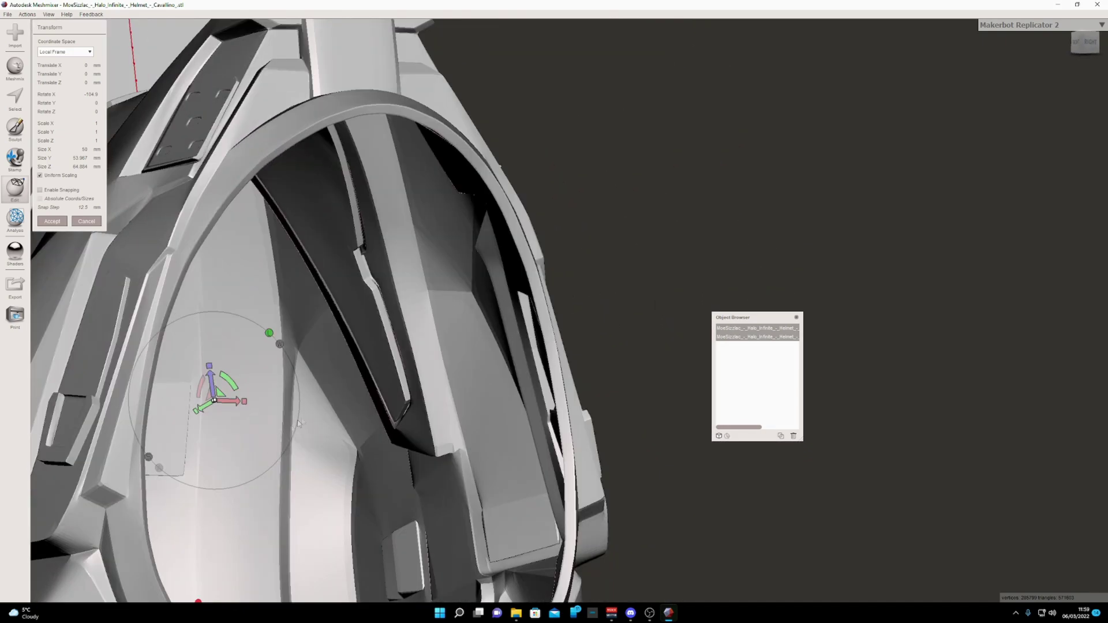
right_drag(299, 424, 444, 362)
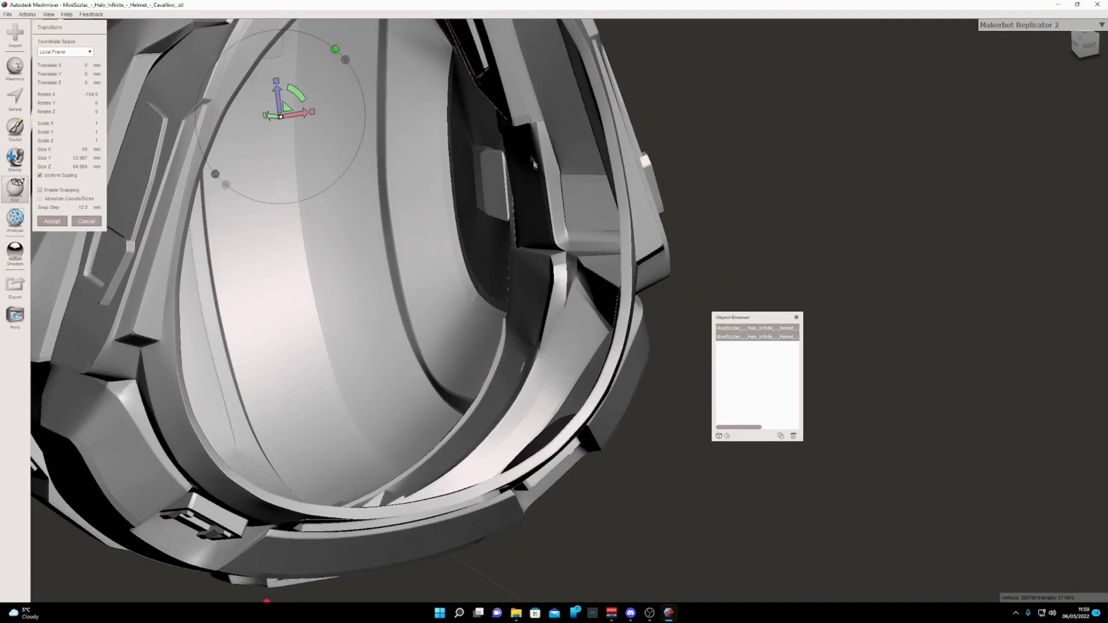
right_drag(515, 300, 516, 328)
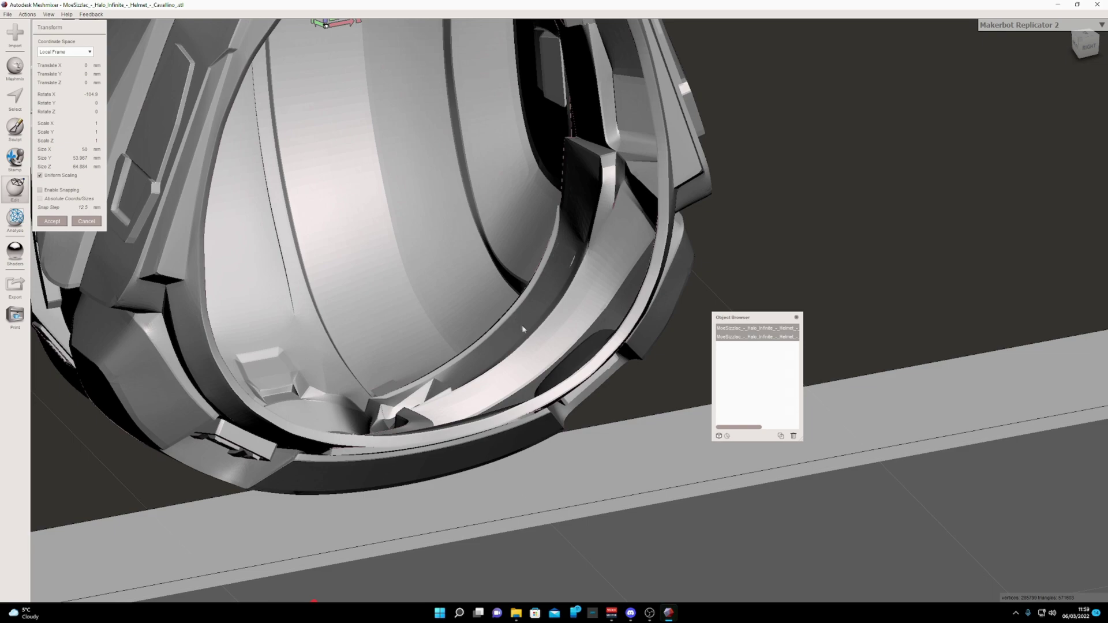
right_drag(503, 282, 527, 206)
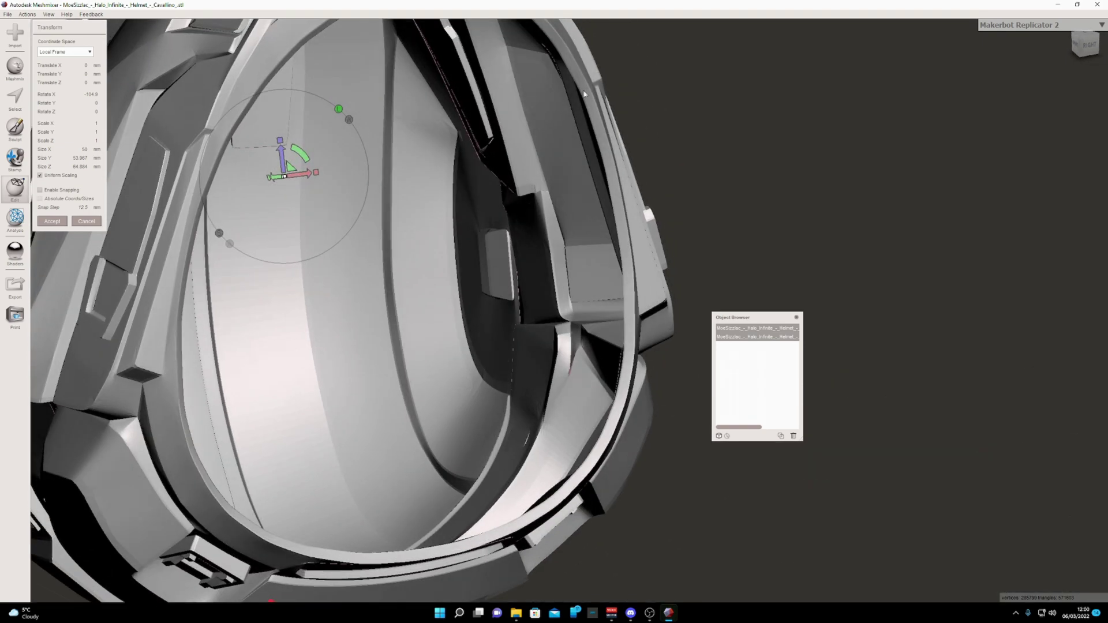
right_drag(466, 145, 372, 121)
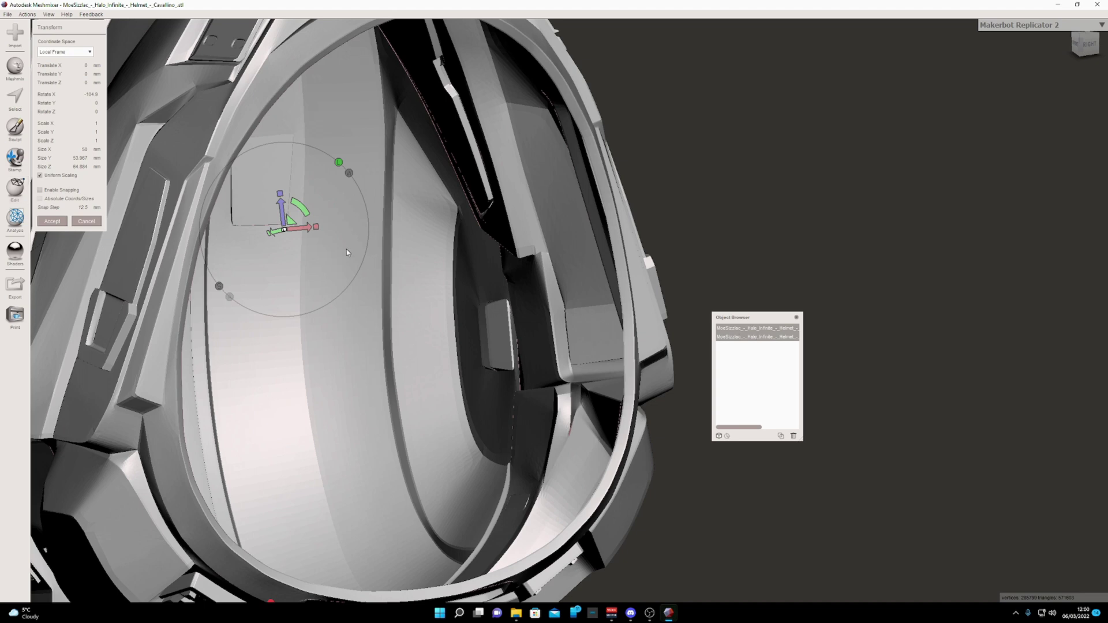
Step: Accept the rotation and hide the visor object
key(Return)
click(752, 337)
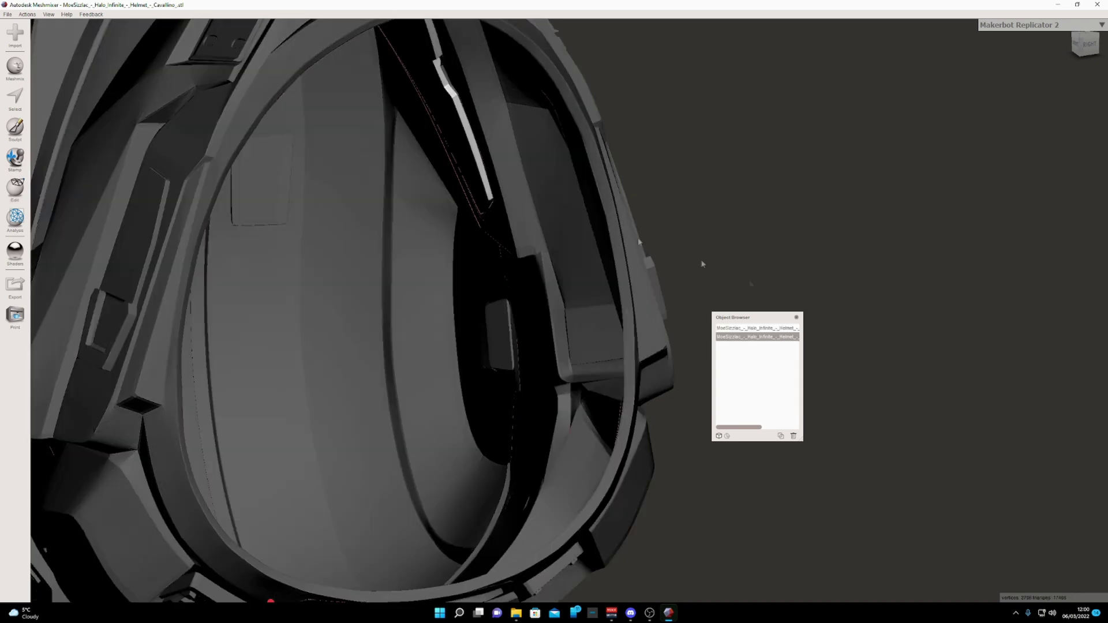
drag(753, 430, 791, 429)
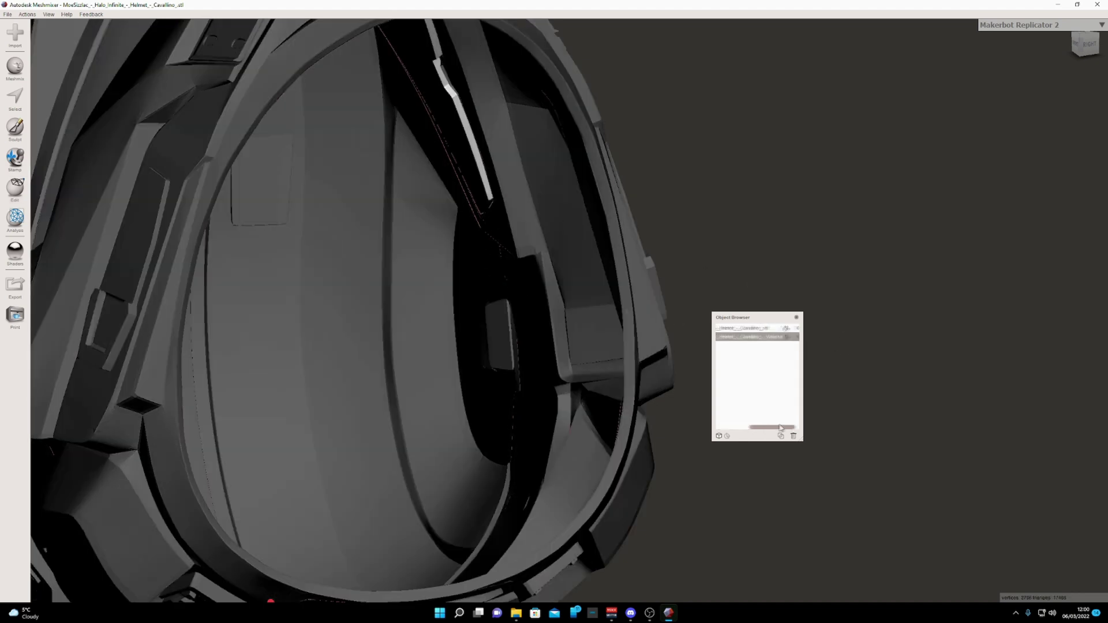
click(794, 337)
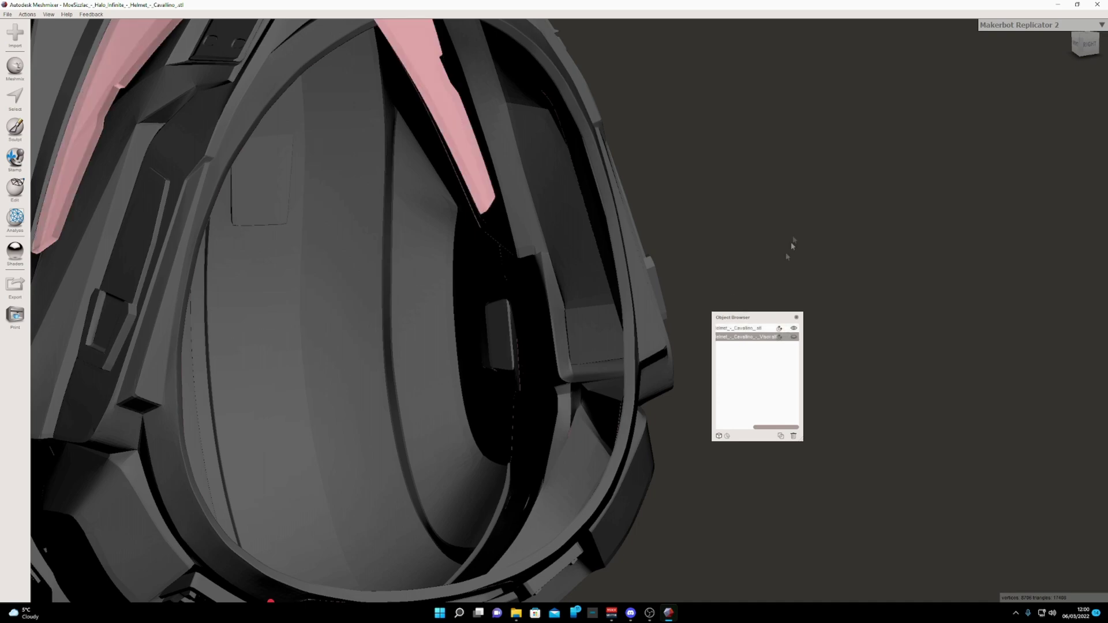
Step: Make the helmet the active object and show its mesh wireframe around the rim of the neck opening
click(756, 328)
mouse_move(673, 310)
right_down()
mouse_move(506, 264)
mouse_move(633, 260)
mouse_move(584, 278)
mouse_move(410, 282)
mouse_move(473, 277)
mouse_move(415, 279)
mouse_move(448, 279)
mouse_move(462, 309)
mouse_move(445, 304)
mouse_move(470, 309)
right_up()
key(w)
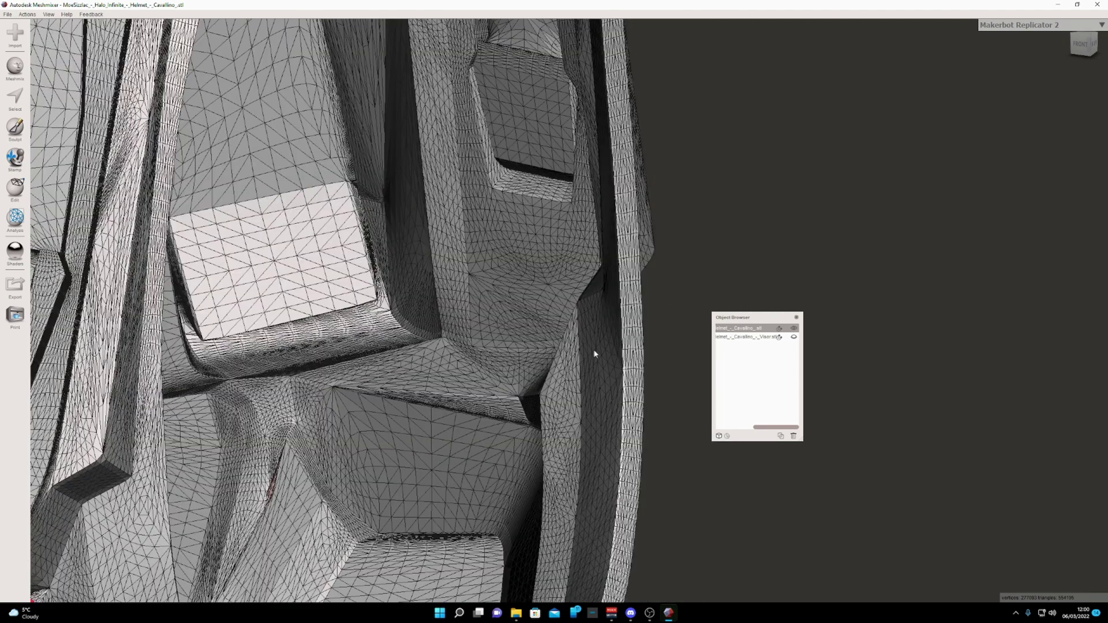
scroll(577, 346, up, 6)
middle_drag(594, 383, 534, 358)
right_drag(534, 358, 538, 362)
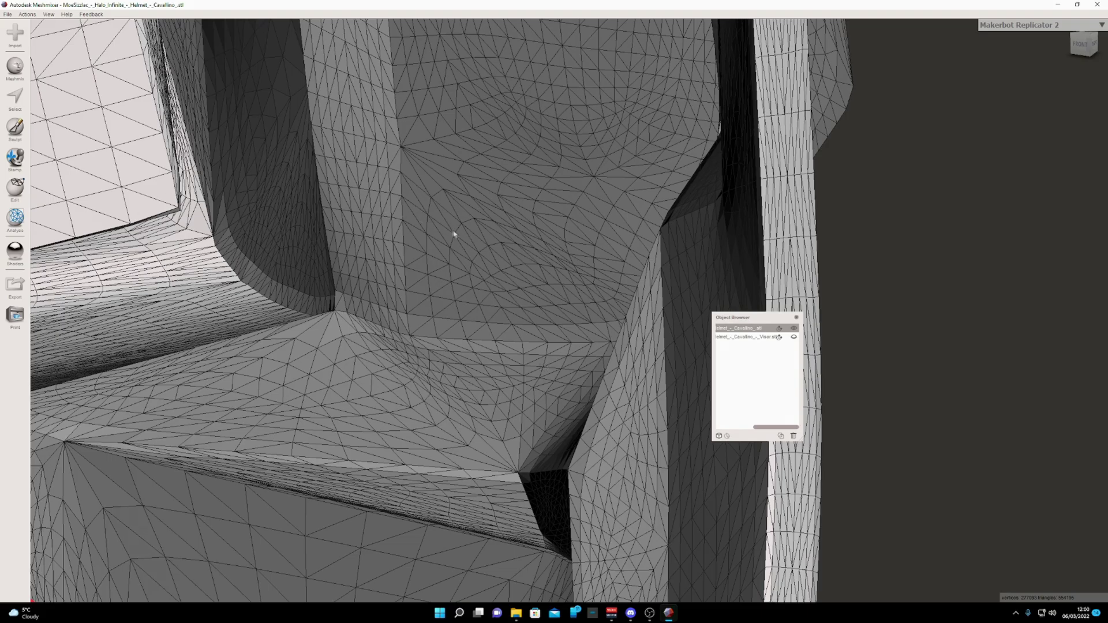
right_drag(454, 234, 681, 297)
scroll(416, 211, down, 4)
middle_drag(682, 297, 646, 300)
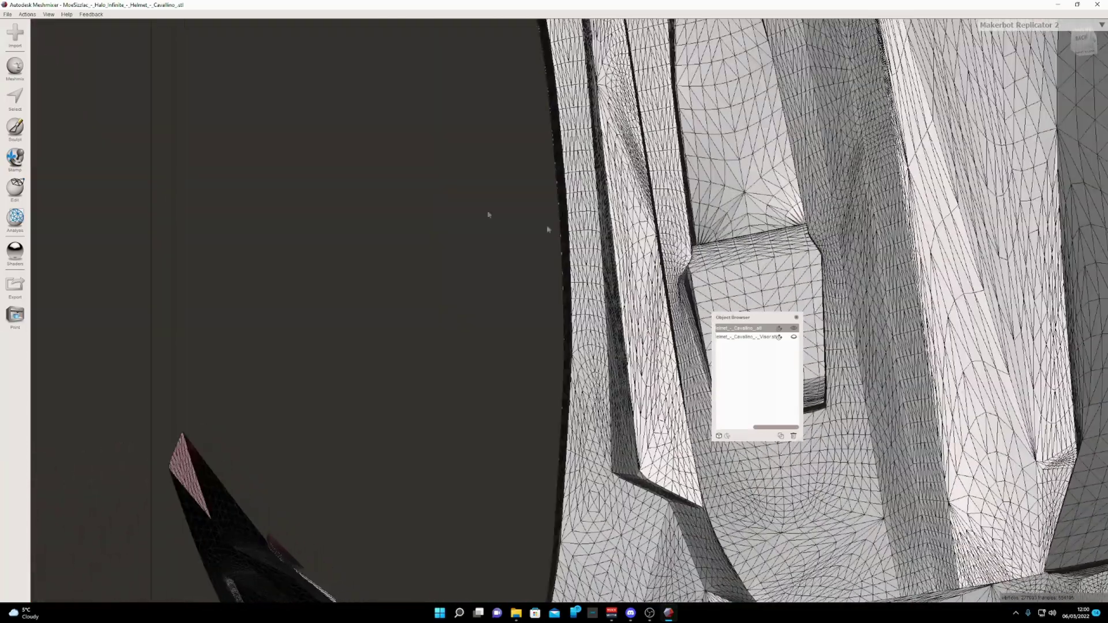
Step: With the selection brush at size 0, select a thin strip of triangles along one side of the neck rim's inner edge and delete it
click(15, 98)
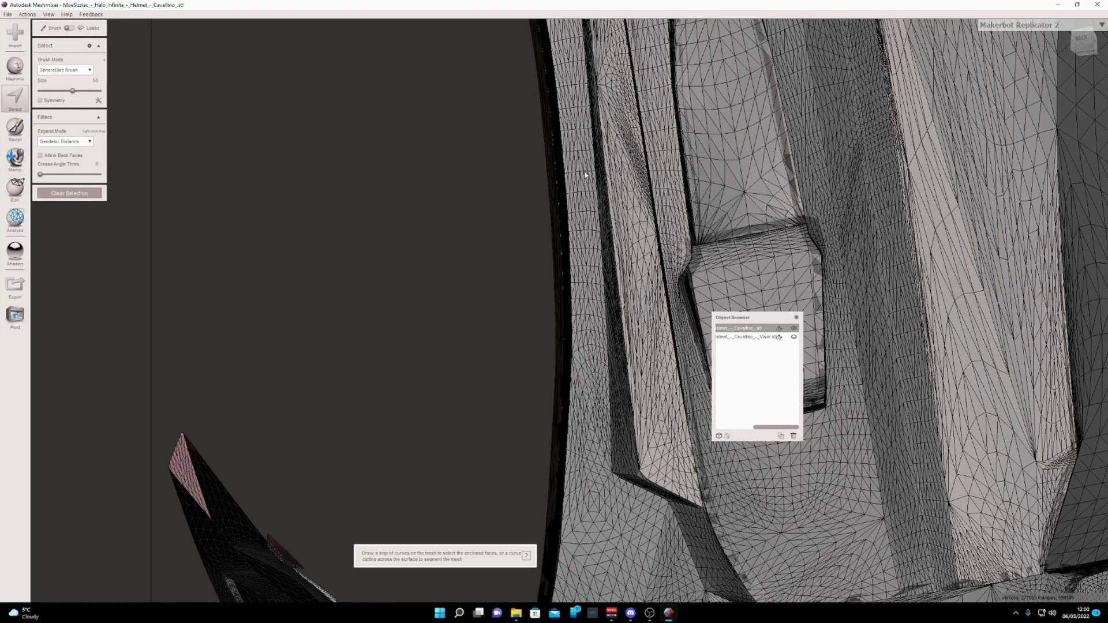
drag(73, 91, 40, 92)
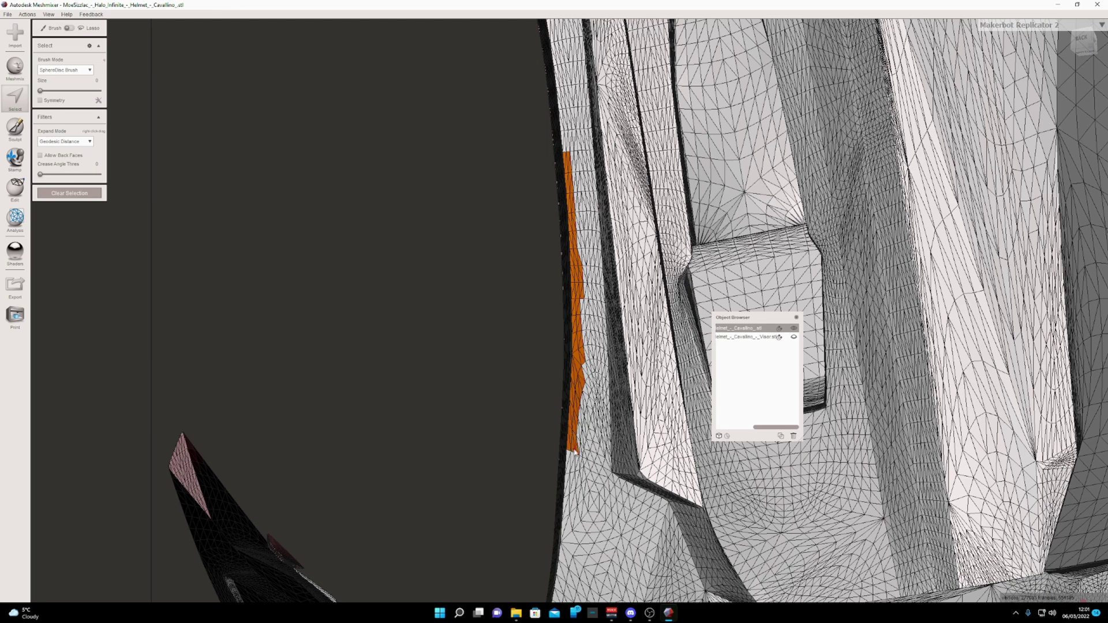
drag(567, 482, 568, 483)
right_drag(608, 394, 594, 418)
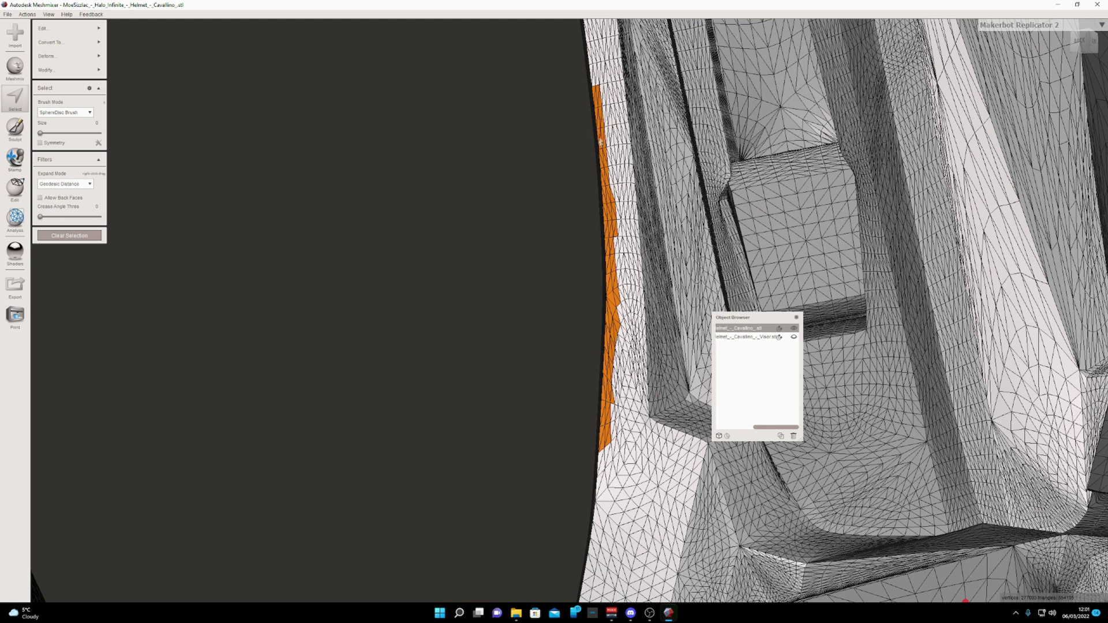
key(x)
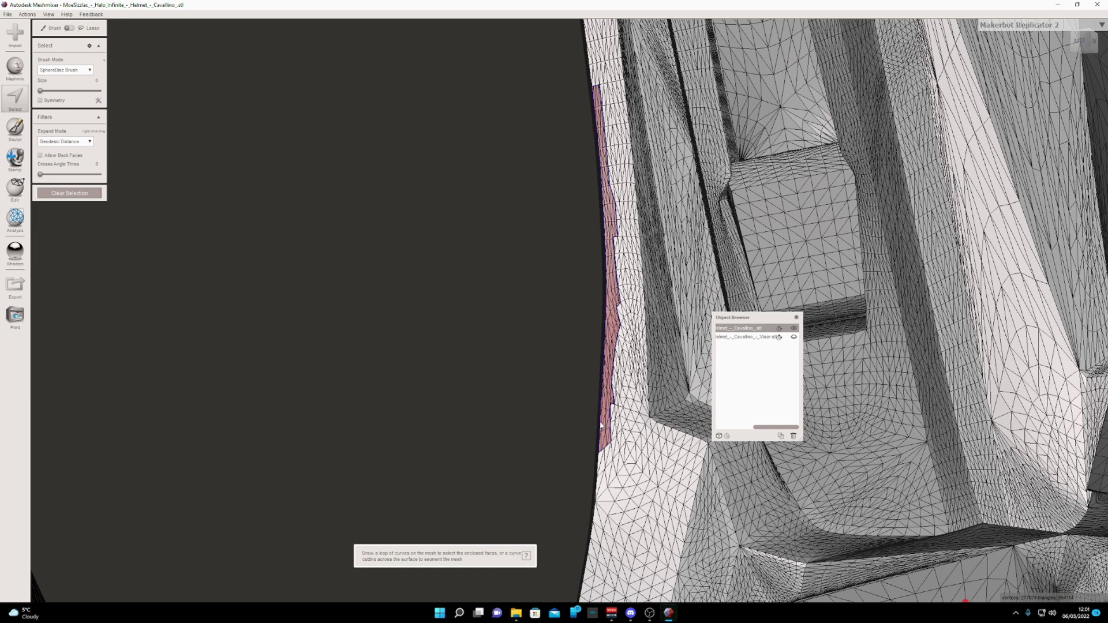
Step: Brush-select a thin strip of triangles continuing from the cut along the neck rim's inner edge into its curved end
right_drag(608, 63, 609, 48)
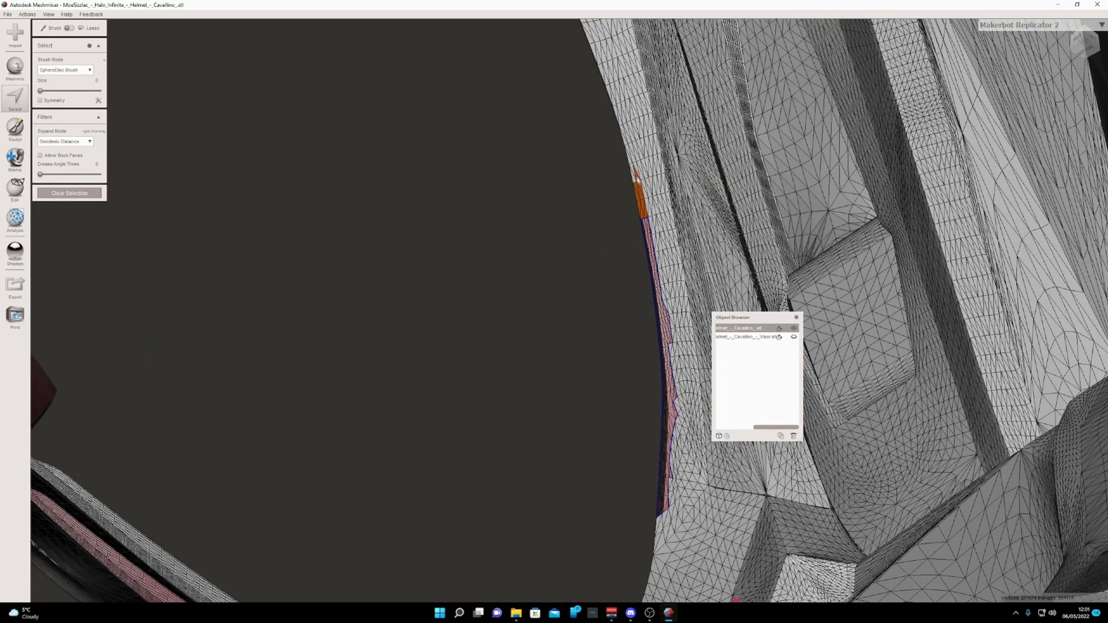
drag(626, 134, 585, 24)
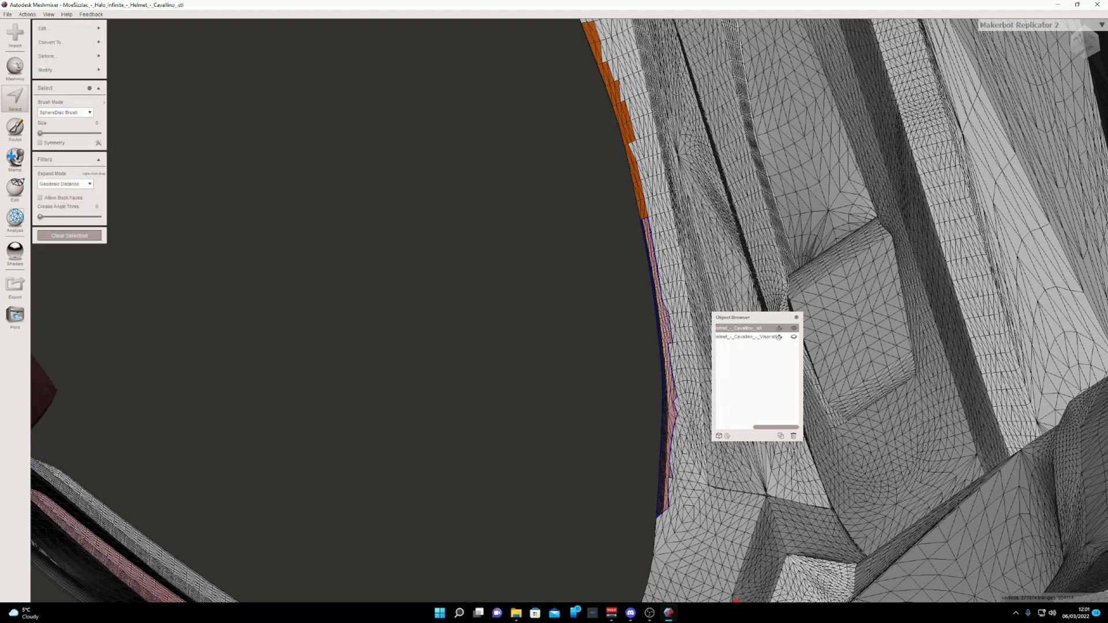
middle_drag(586, 25, 673, 263)
mouse_move(671, 260)
mouse_down()
mouse_move(641, 184)
mouse_move(547, 37)
mouse_up()
right_drag(547, 37, 568, 69)
drag(641, 191, 445, 94)
right_drag(445, 94, 501, 108)
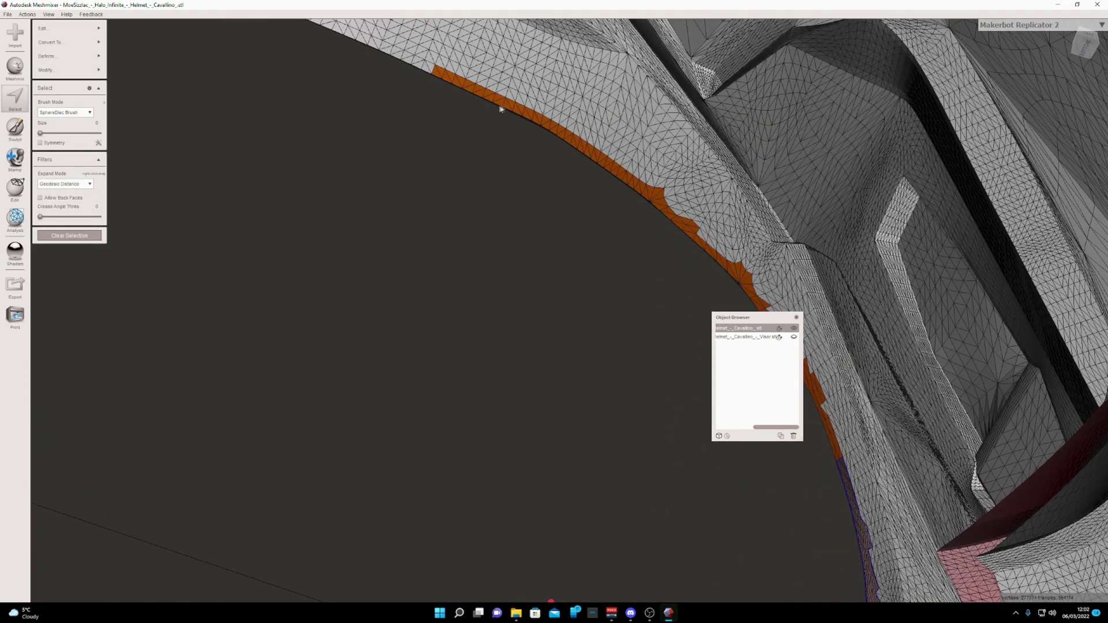
Step: Undo the last brush stroke and repaint the triangle strip around the rim's curved end, moving the Object Browser out of the way
key(ctrl+z)
mouse_move(634, 186)
mouse_down()
mouse_move(562, 133)
mouse_move(450, 90)
mouse_up()
right_drag(450, 90, 511, 176)
drag(511, 175, 352, 164)
right_drag(352, 163, 318, 248)
drag(910, 294, 873, 298)
mouse_move(748, 317)
mouse_down()
mouse_move(791, 349)
mouse_move(1021, 448)
mouse_up()
mouse_move(874, 297)
mouse_down()
mouse_move(656, 356)
mouse_move(517, 429)
mouse_up()
mouse_move(517, 429)
right_down()
mouse_move(535, 441)
mouse_move(632, 242)
right_up()
mouse_move(633, 242)
mouse_down()
mouse_move(552, 326)
mouse_move(442, 509)
mouse_up()
Step: Extend the thin triangle selection along the opposite side of the neck rim's inner edge
right_drag(619, 483, 835, 100)
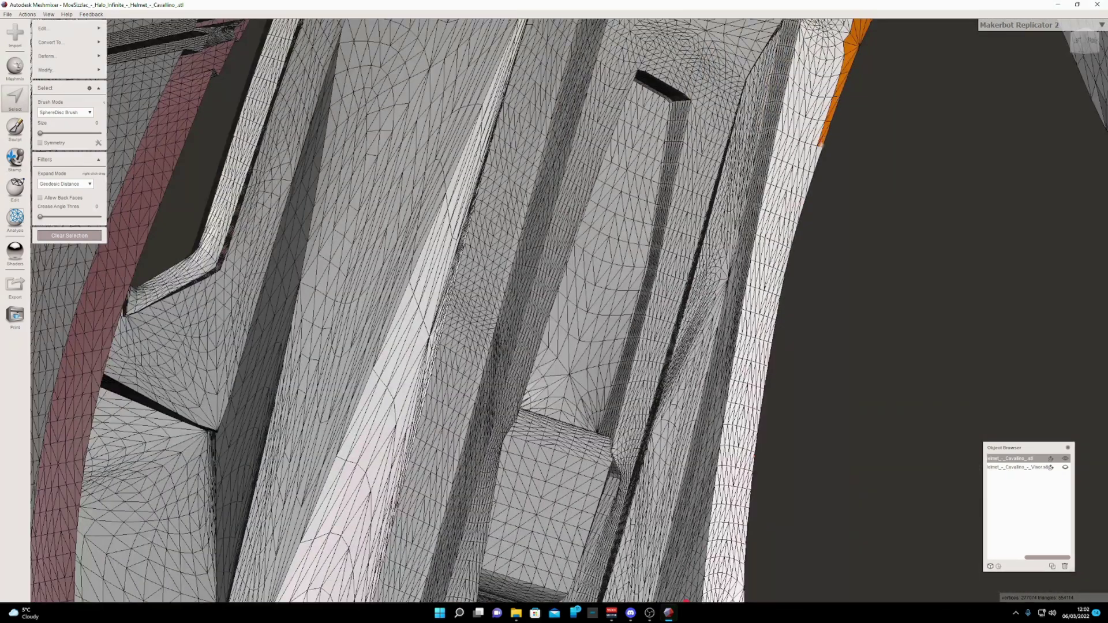
mouse_move(821, 145)
mouse_down()
mouse_move(781, 270)
mouse_move(757, 411)
mouse_up()
right_drag(756, 411, 795, 237)
mouse_move(786, 249)
mouse_down()
mouse_move(771, 373)
mouse_move(777, 514)
mouse_up()
right_drag(786, 511, 800, 542)
mouse_move(711, 267)
mouse_down()
mouse_move(725, 407)
mouse_move(771, 547)
mouse_up()
right_drag(788, 531, 500, 154)
mouse_move(501, 155)
mouse_down()
mouse_move(596, 274)
mouse_move(765, 384)
mouse_move(855, 426)
mouse_up()
right_drag(854, 426, 889, 440)
mouse_move(580, 339)
mouse_down()
mouse_move(843, 357)
mouse_move(994, 345)
mouse_up()
mouse_move(994, 344)
right_down()
mouse_move(1024, 344)
mouse_move(919, 310)
right_up()
mouse_move(465, 338)
mouse_down()
mouse_move(633, 218)
mouse_move(664, 182)
mouse_up()
Step: Complete the triangle strip selection around the remaining part of the neck rim and delete the selected triangles
scroll(738, 213, up, 3)
right_drag(739, 213, 687, 86)
drag(546, 272, 738, 33)
right_drag(739, 34, 548, 407)
mouse_move(548, 407)
mouse_down()
mouse_move(648, 263)
mouse_move(746, 87)
mouse_up()
right_drag(746, 87, 608, 427)
drag(608, 427, 739, 25)
right_drag(739, 26, 652, 395)
drag(653, 395, 687, 138)
right_drag(687, 139, 846, 435)
scroll(846, 435, down, 5)
key(x)
Step: Turn off the wireframe and examine the cut around the neck rim from both sides of the helmet
right_drag(901, 500, 472, 442)
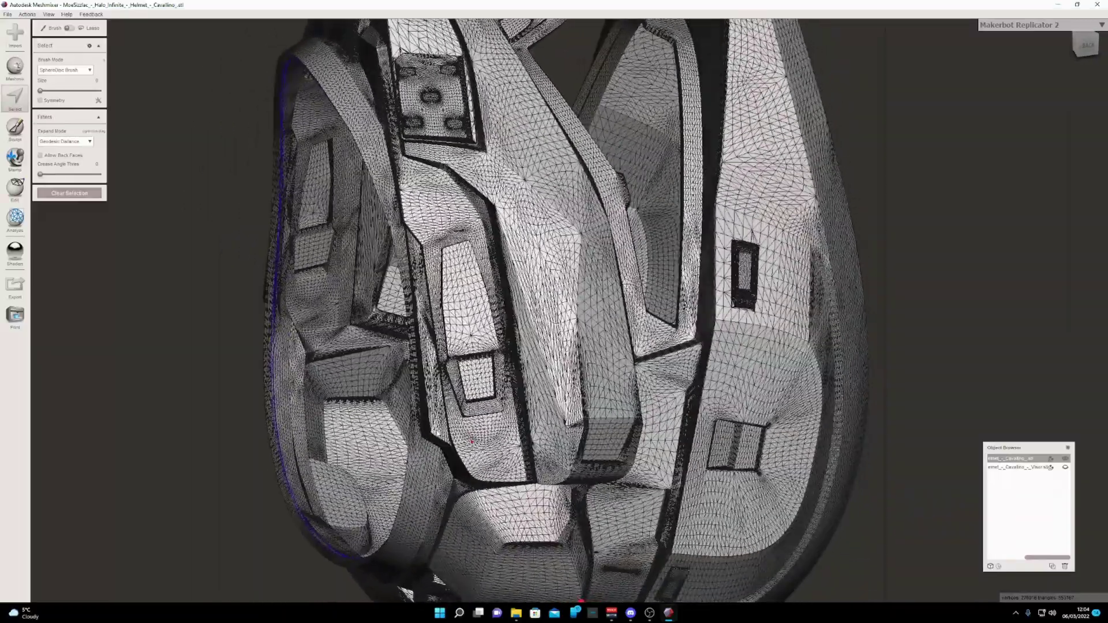
key(w)
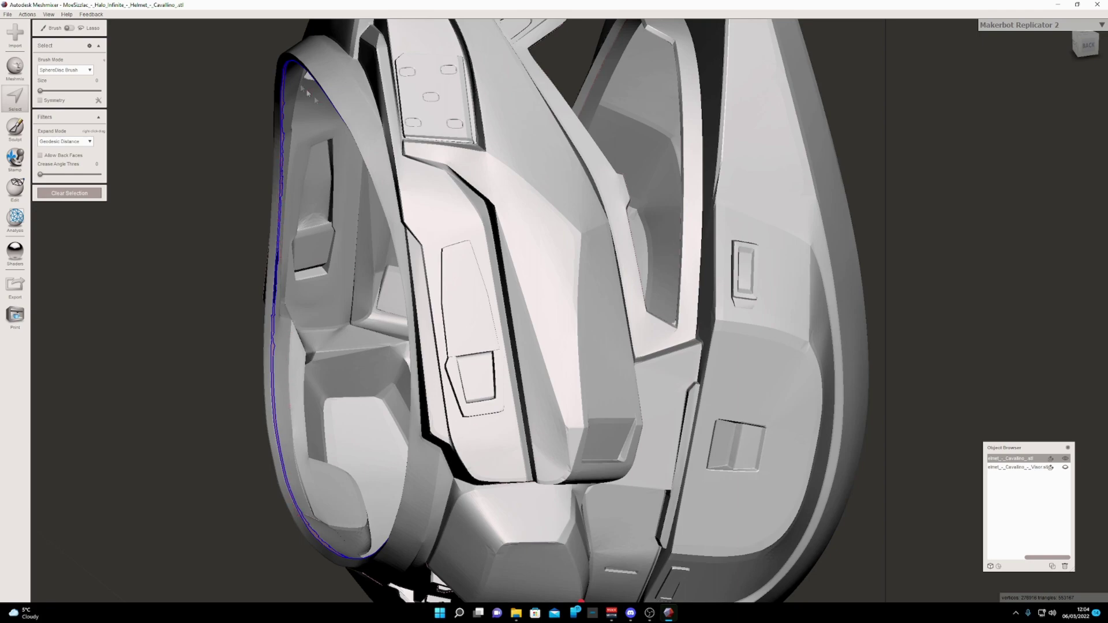
right_drag(351, 220, 602, 209)
right_drag(822, 72, 805, 78)
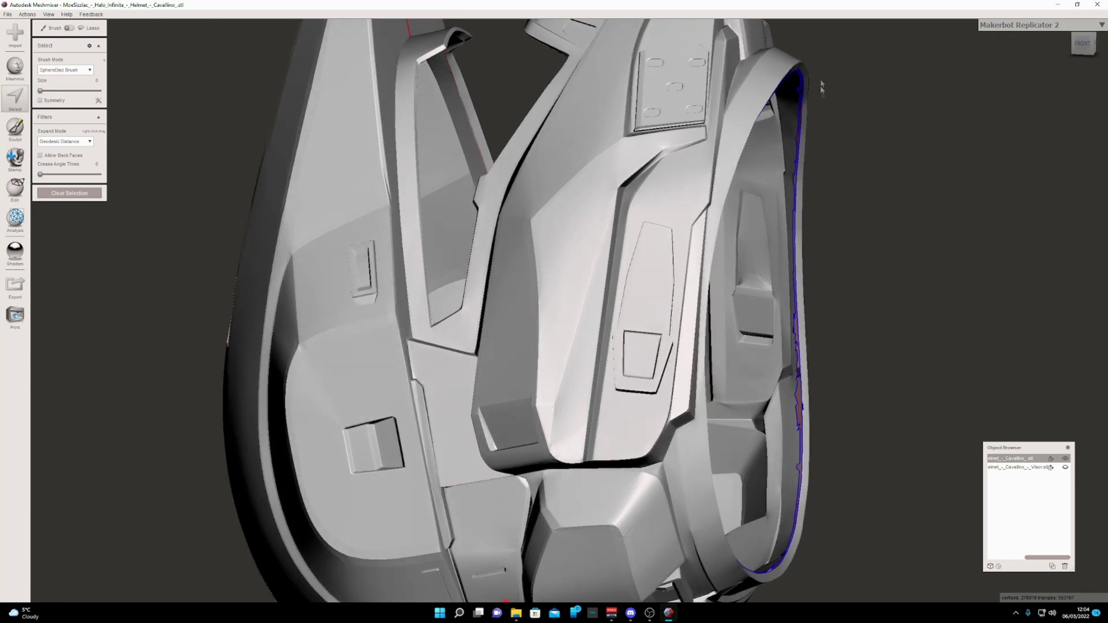
right_drag(817, 111, 853, 123)
right_drag(861, 171, 868, 239)
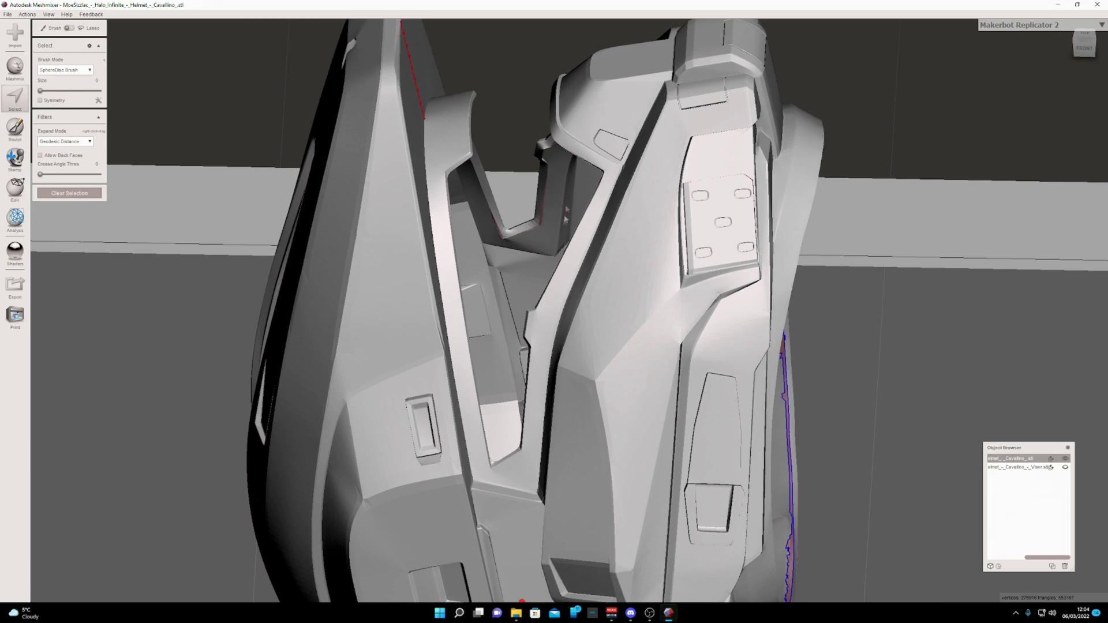
Step: Turn on the wireframe and paint a thin strip of selected triangles around the lower corner of the visor opening's inner edge
click(1066, 468)
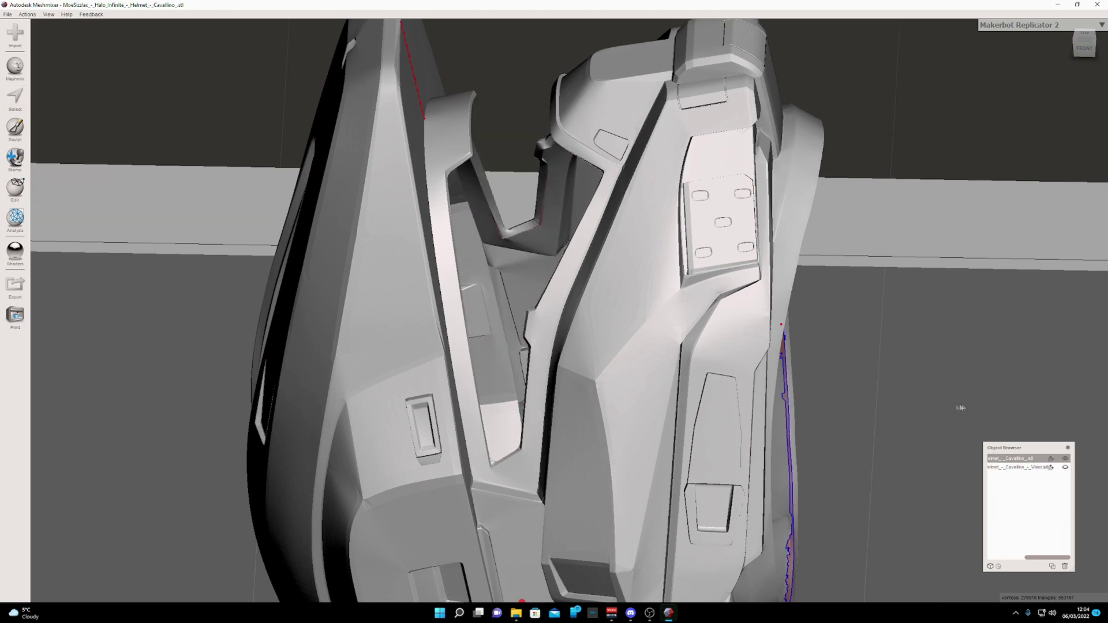
right_drag(960, 404, 726, 293)
scroll(611, 178, up, 2)
key(w)
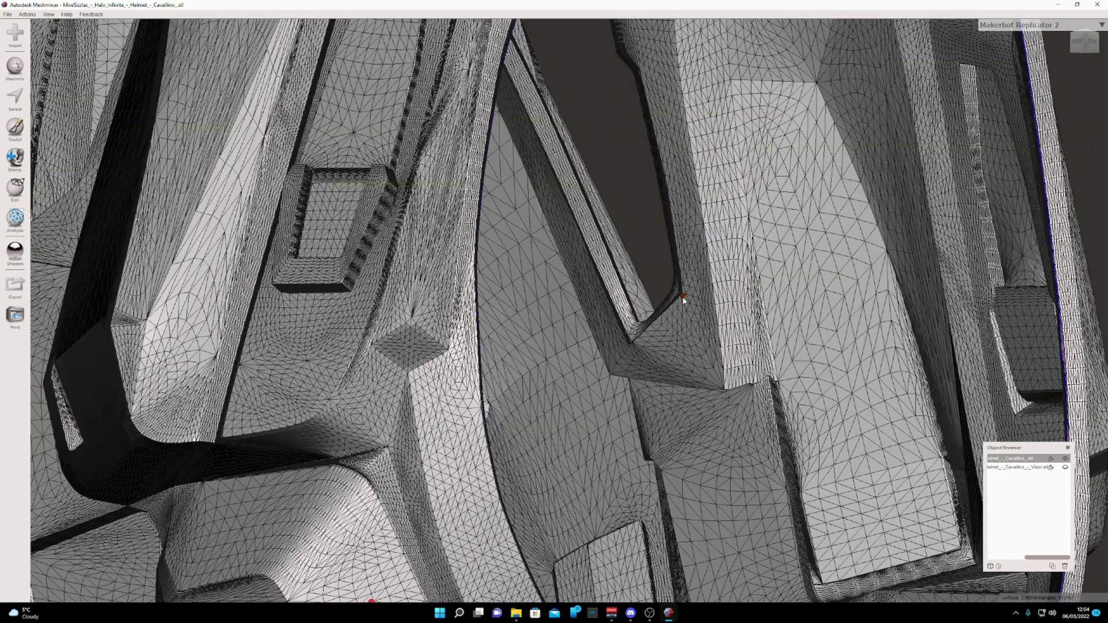
drag(669, 310, 643, 348)
drag(625, 344, 613, 338)
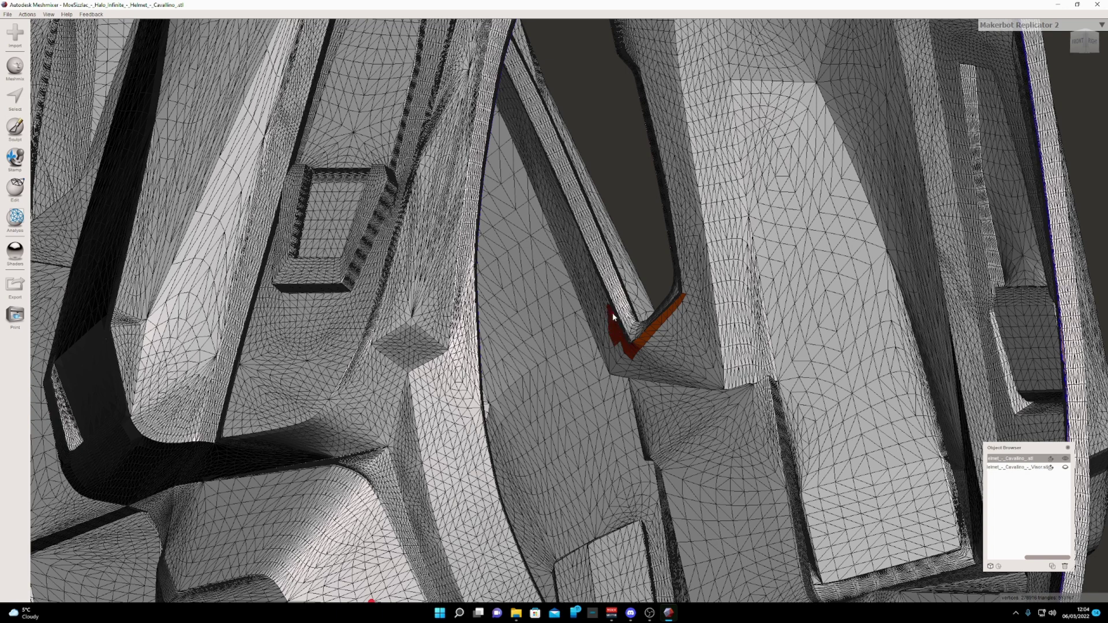
mouse_move(608, 302)
mouse_down()
mouse_move(606, 313)
mouse_move(598, 277)
mouse_up()
drag(685, 301, 680, 249)
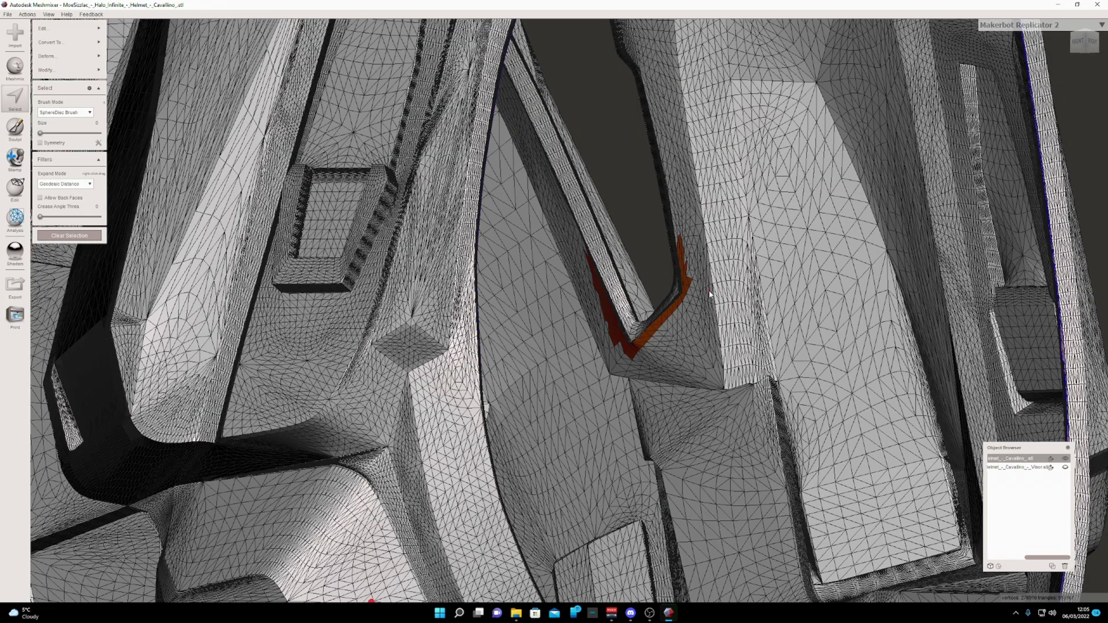
Step: Undo the last brush stroke and continue the triangle strip selection along the visor opening's inner edge
key(ctrl+z)
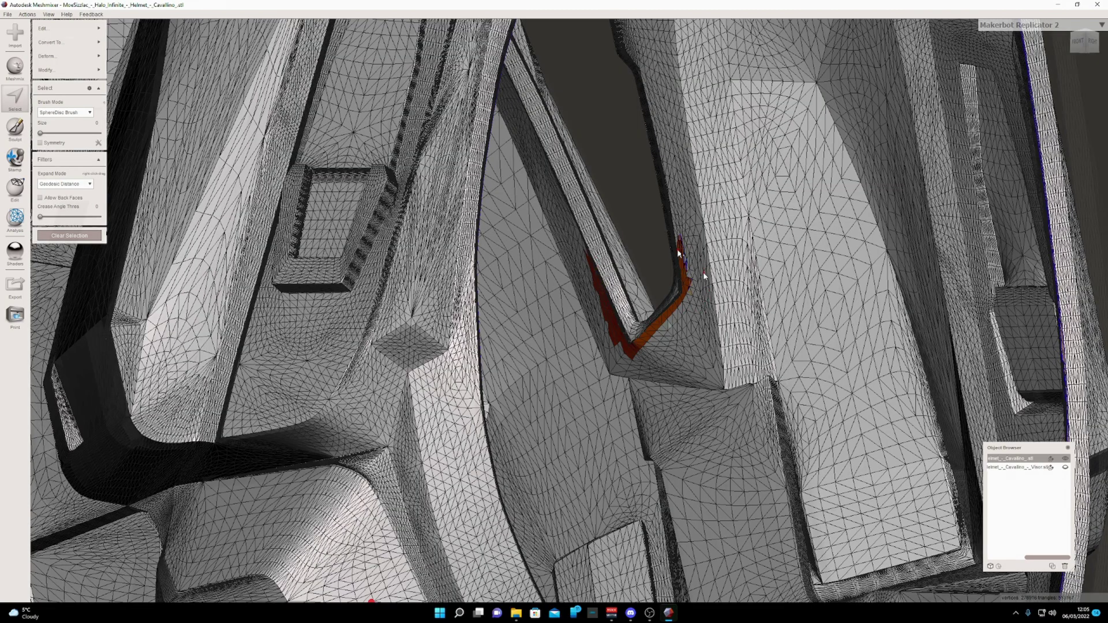
scroll(703, 272, up, 4)
right_drag(724, 295, 703, 342)
right_drag(749, 281, 648, 351)
drag(481, 348, 480, 265)
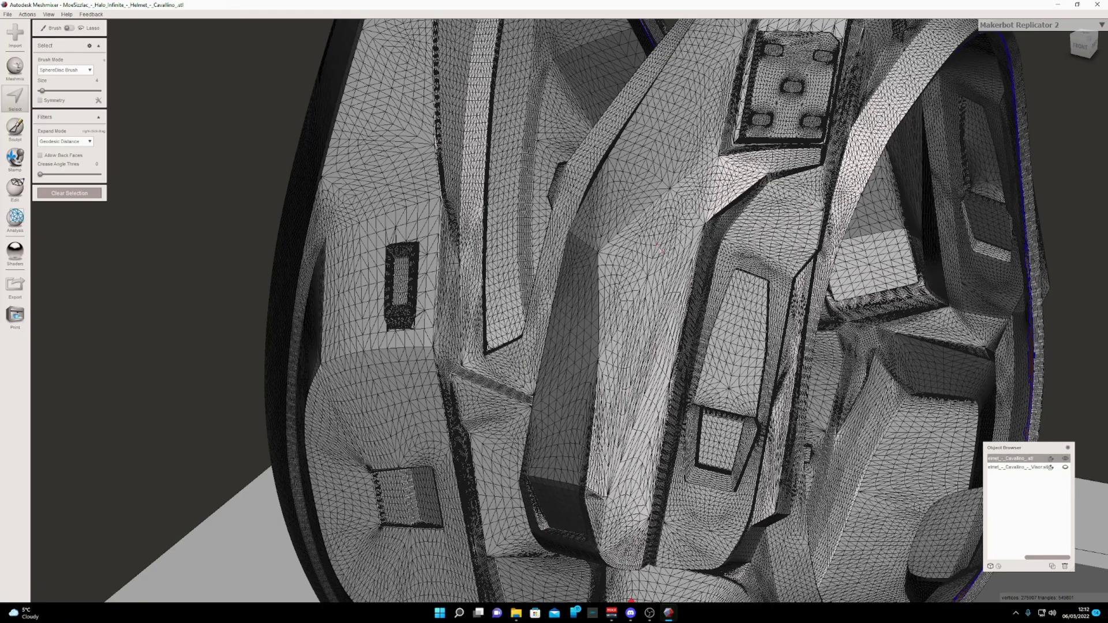
Step: Select the helmet's entire inner surface enclosed by the cuts and delete it, leaving only the outer shell
mouse_move(765, 324)
right_down()
mouse_move(672, 271)
mouse_move(750, 245)
right_up()
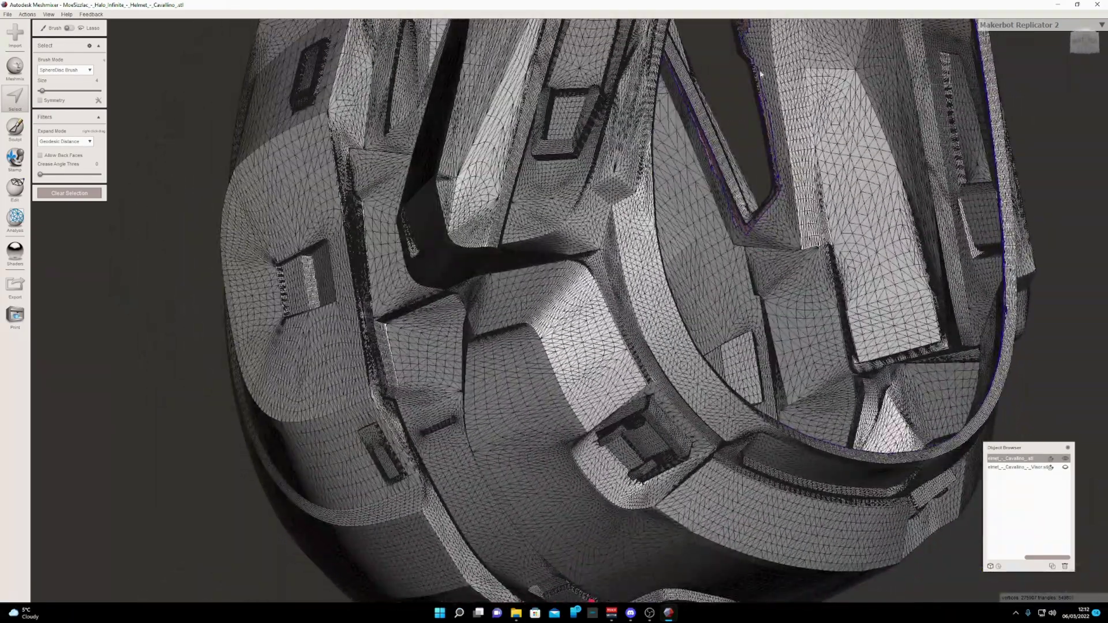
right_drag(761, 212, 752, 147)
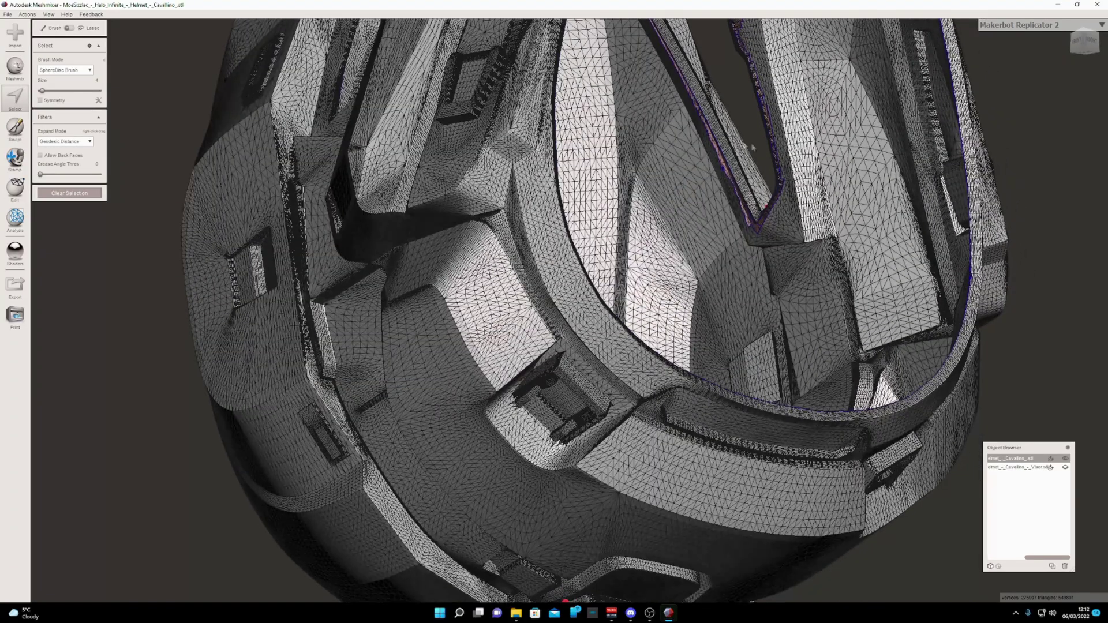
right_drag(797, 231, 807, 247)
right_drag(752, 295, 803, 294)
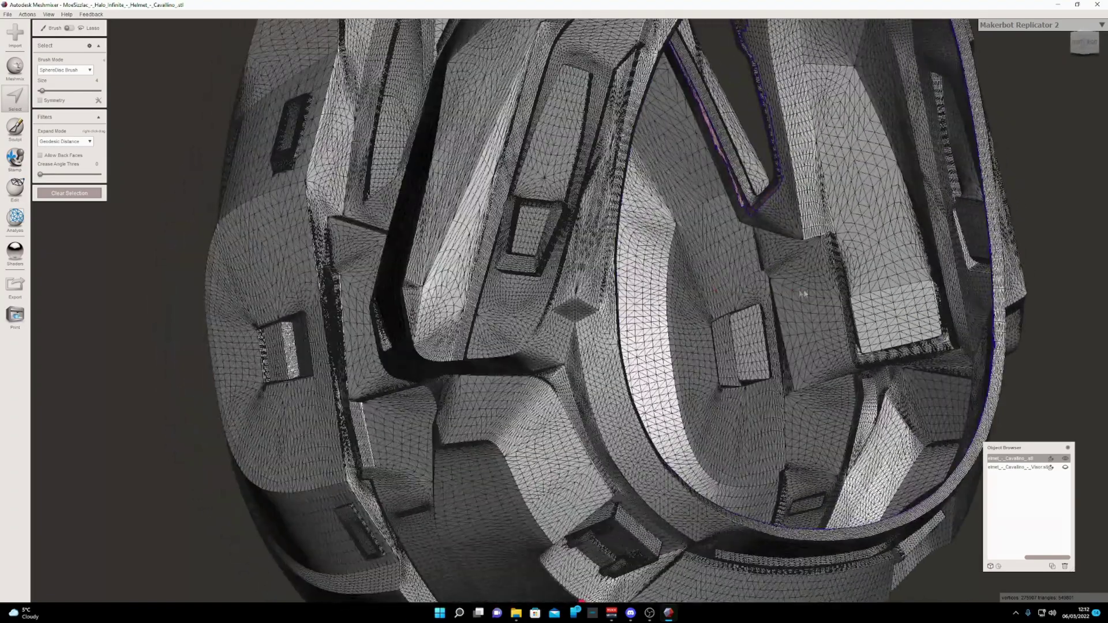
click(894, 324)
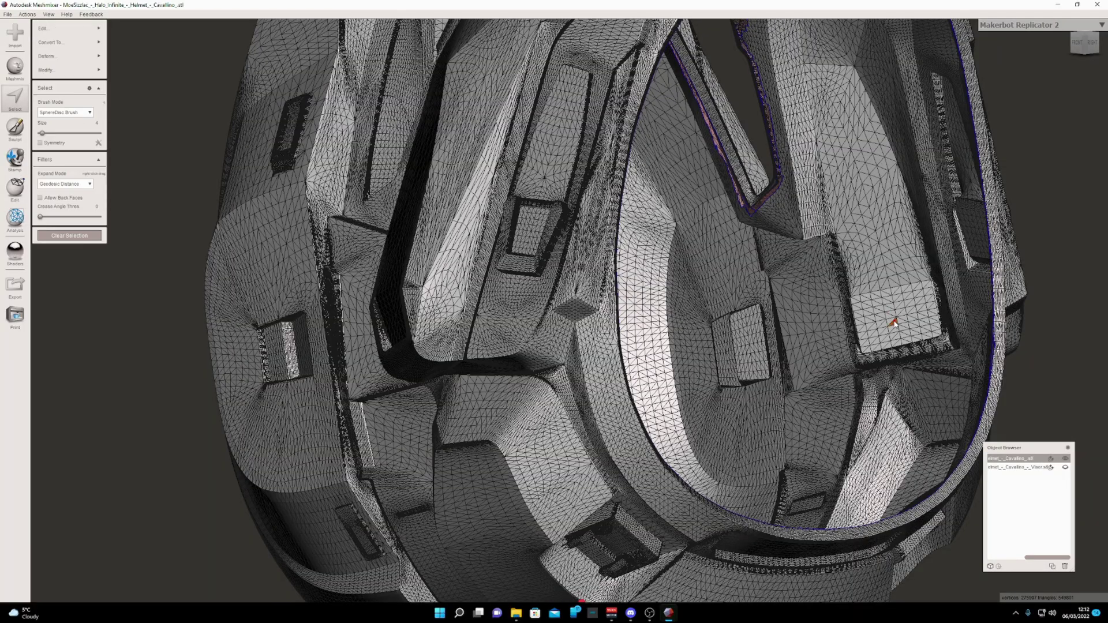
double_click(894, 324)
right_drag(898, 321, 877, 296)
right_drag(677, 289, 825, 190)
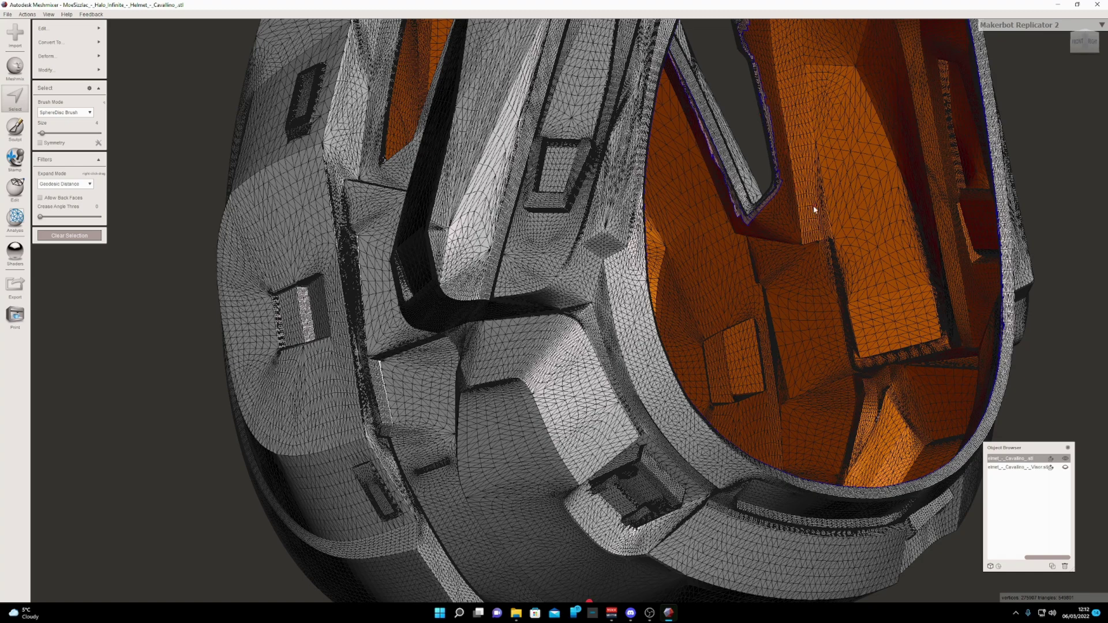
right_drag(815, 211, 867, 228)
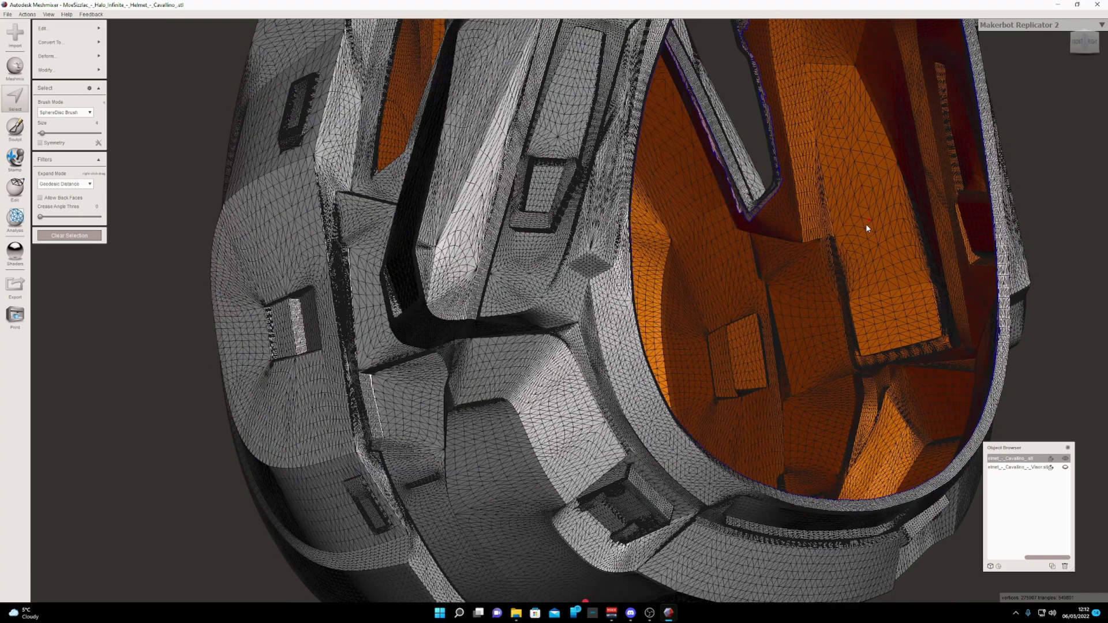
key(x)
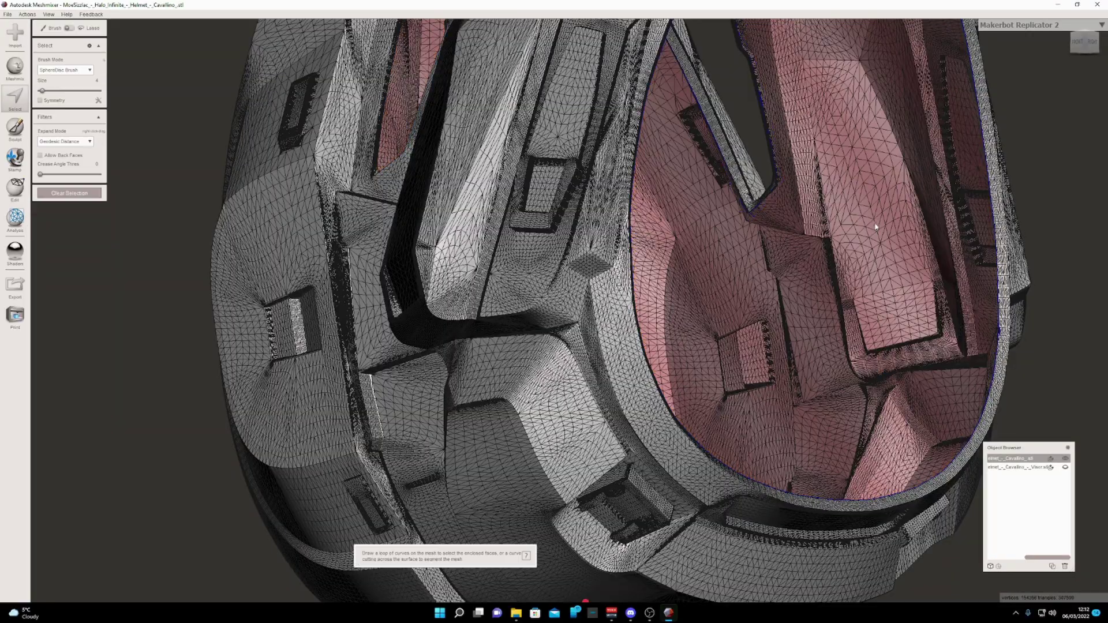
Step: Examine the hollowed helmet shell and isolate the visor by showing it, hiding the helmet and making the visor the active object
right_drag(874, 228, 687, 221)
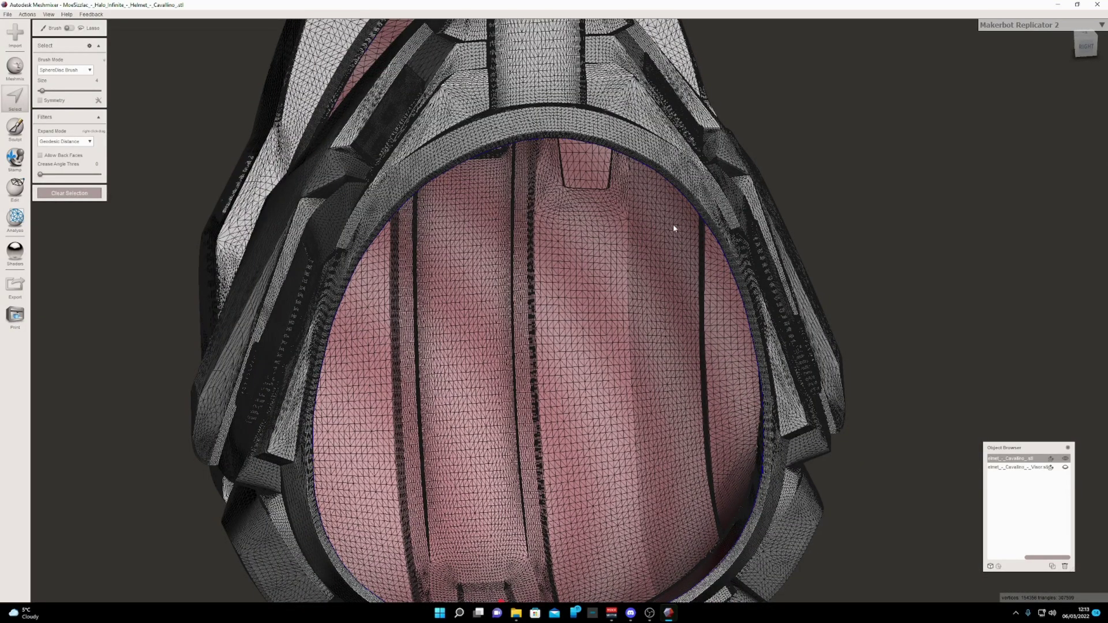
right_drag(674, 229, 762, 220)
right_drag(926, 297, 908, 299)
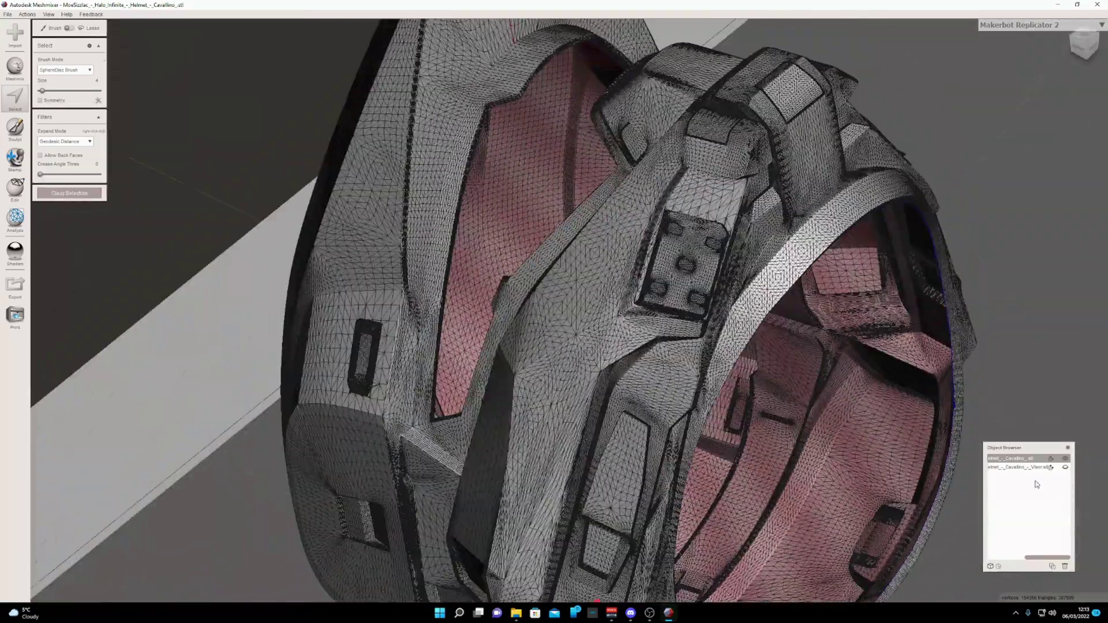
click(1066, 468)
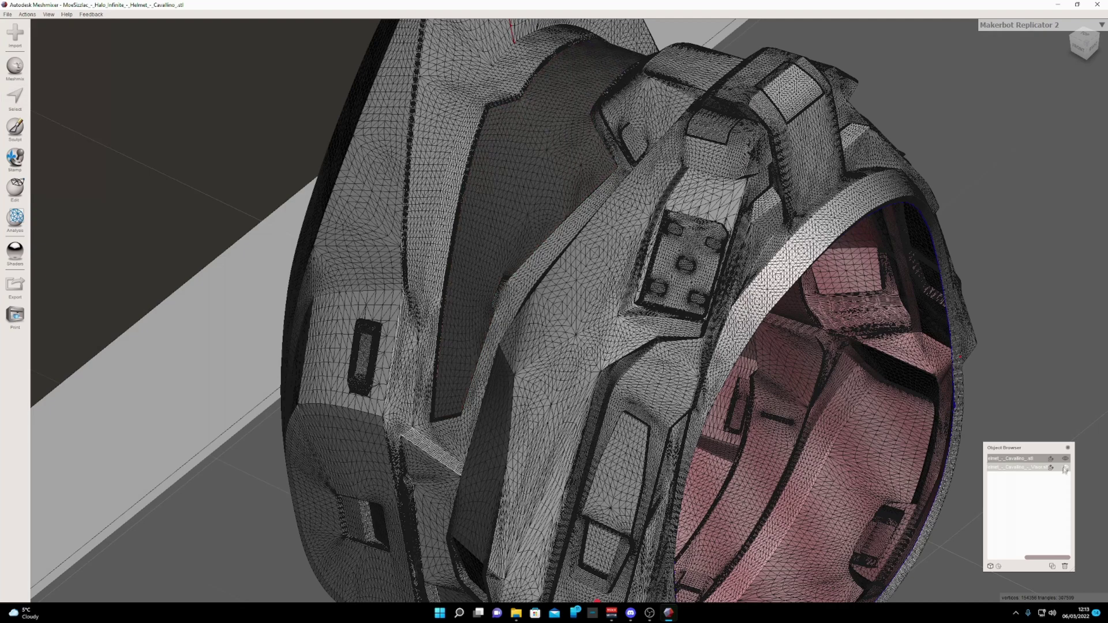
click(1065, 459)
right_drag(742, 365, 773, 271)
click(1011, 469)
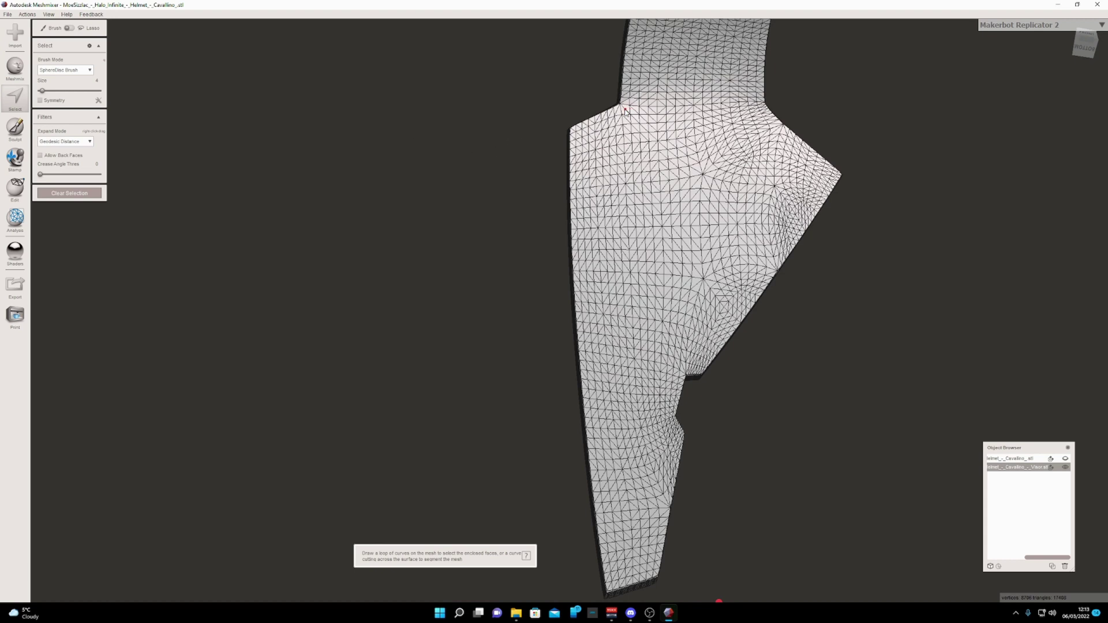
Step: Paint a thin triangle selection around the full border of the visor's inner face and delete the selected triangles
mouse_move(629, 111)
mouse_down()
mouse_move(575, 139)
mouse_move(589, 374)
mouse_up()
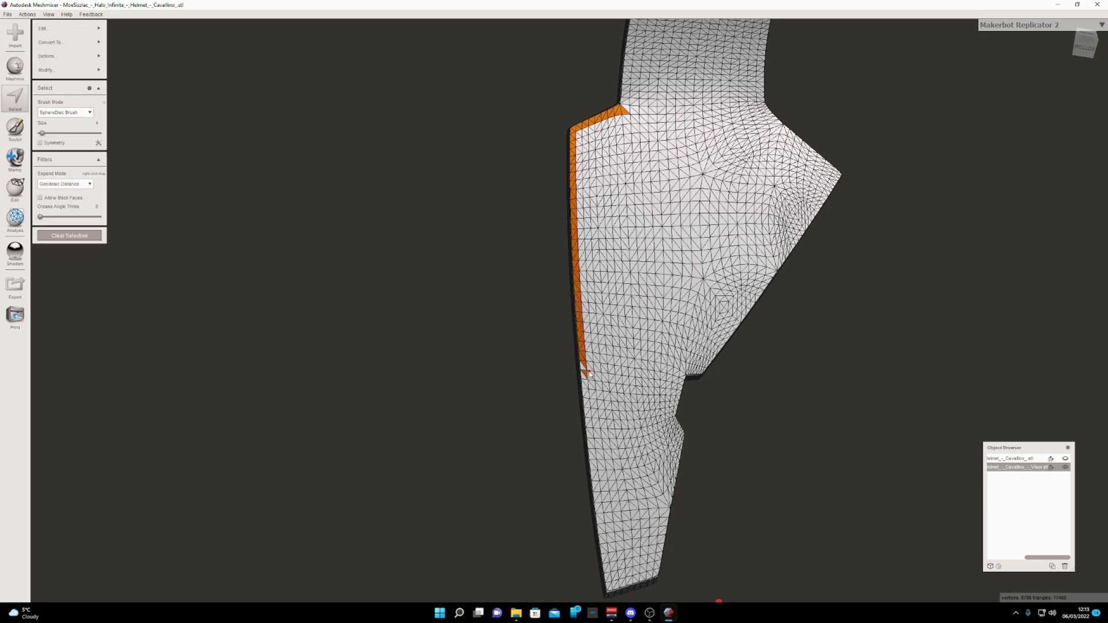
right_drag(589, 373, 638, 338)
drag(634, 360, 661, 471)
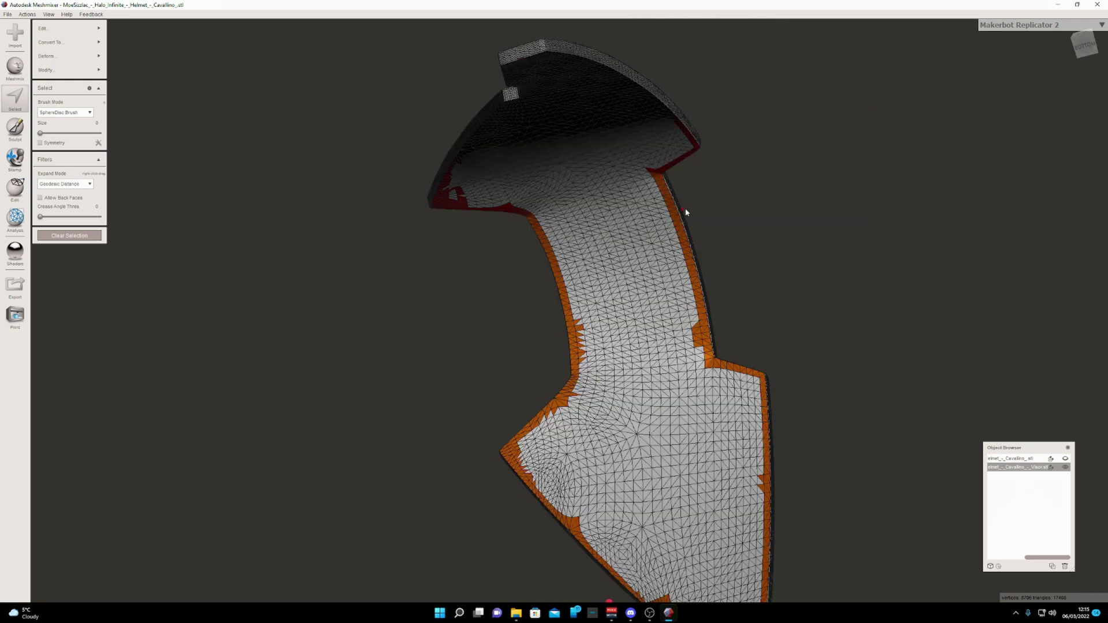
key(Delete)
Step: Select the visor's remaining inner face inside the cut, delete it, and check the resulting shell from both sides
right_drag(745, 265, 820, 309)
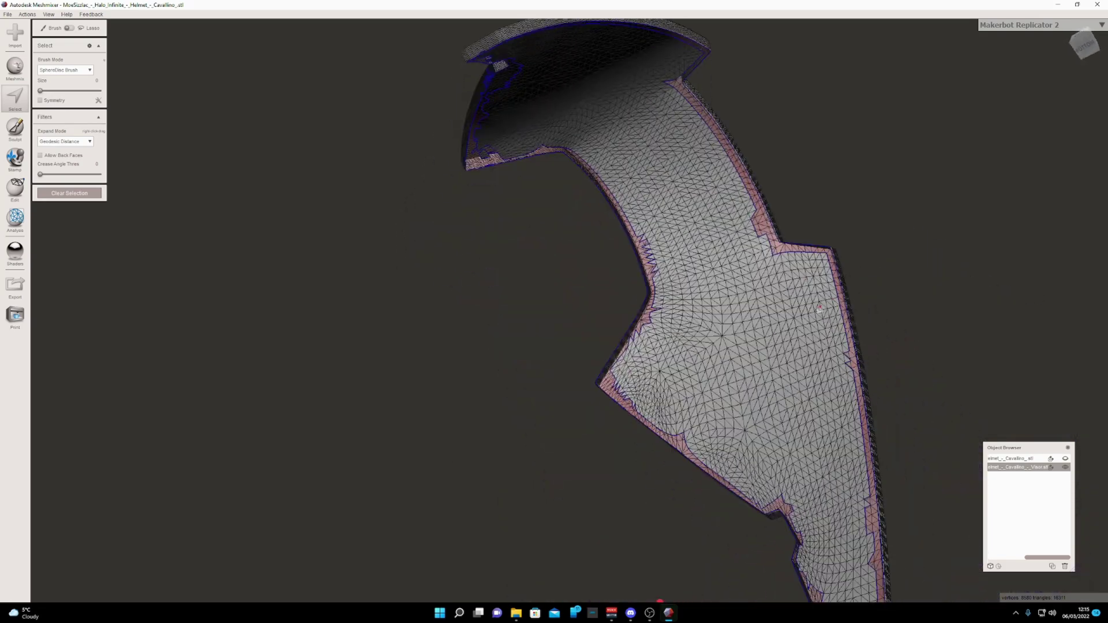
double_click(711, 295)
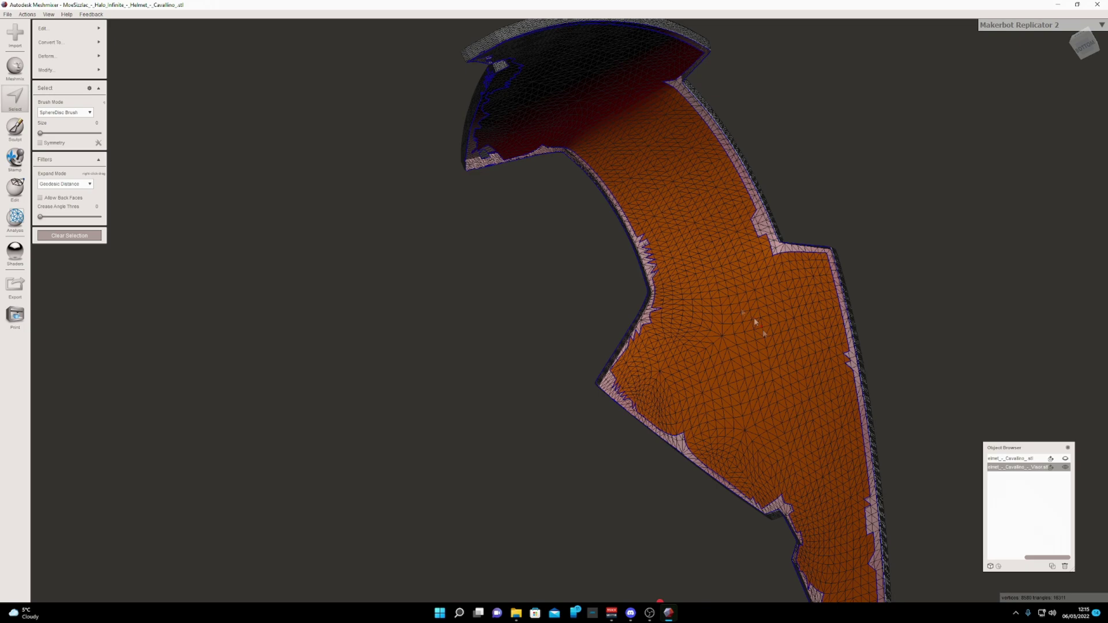
key(Delete)
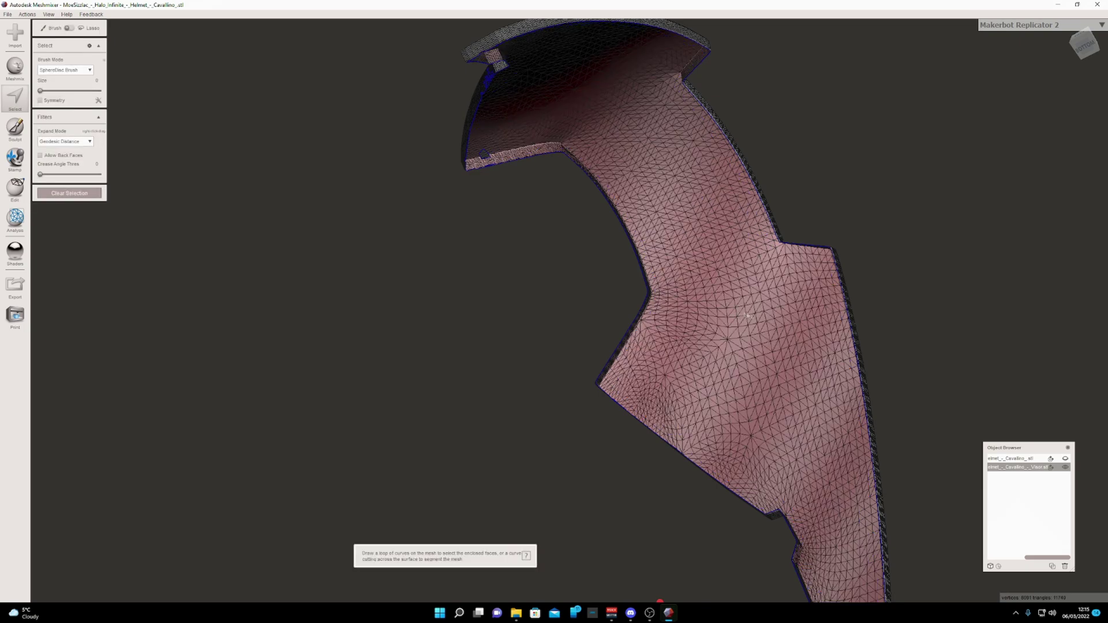
mouse_move(736, 313)
right_down()
mouse_move(764, 304)
mouse_move(756, 339)
mouse_move(724, 315)
right_up()
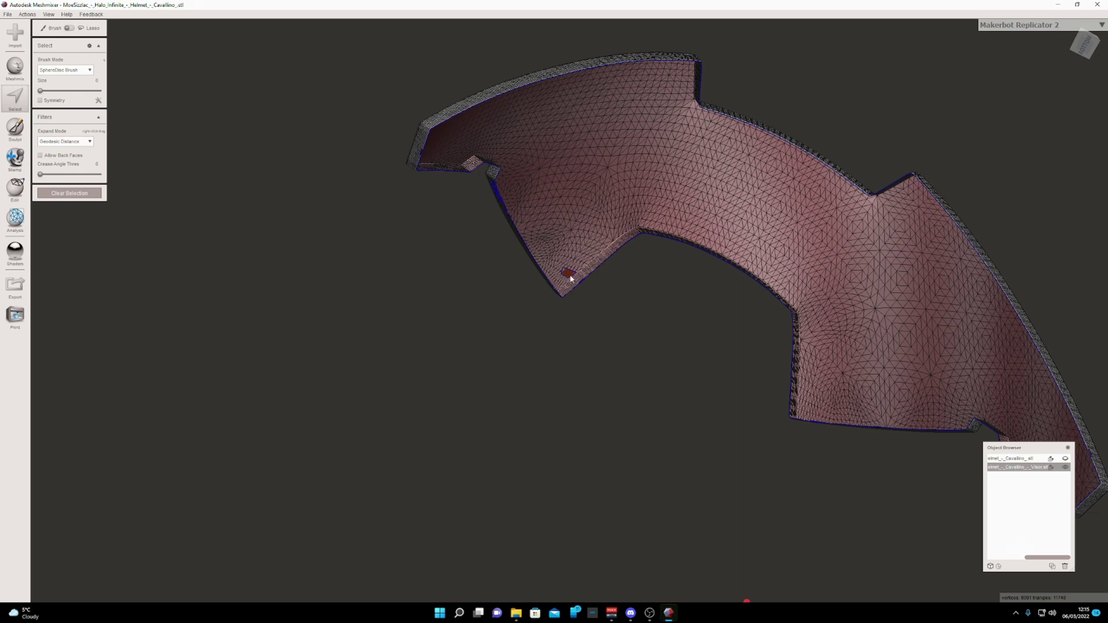
right_drag(606, 304, 695, 336)
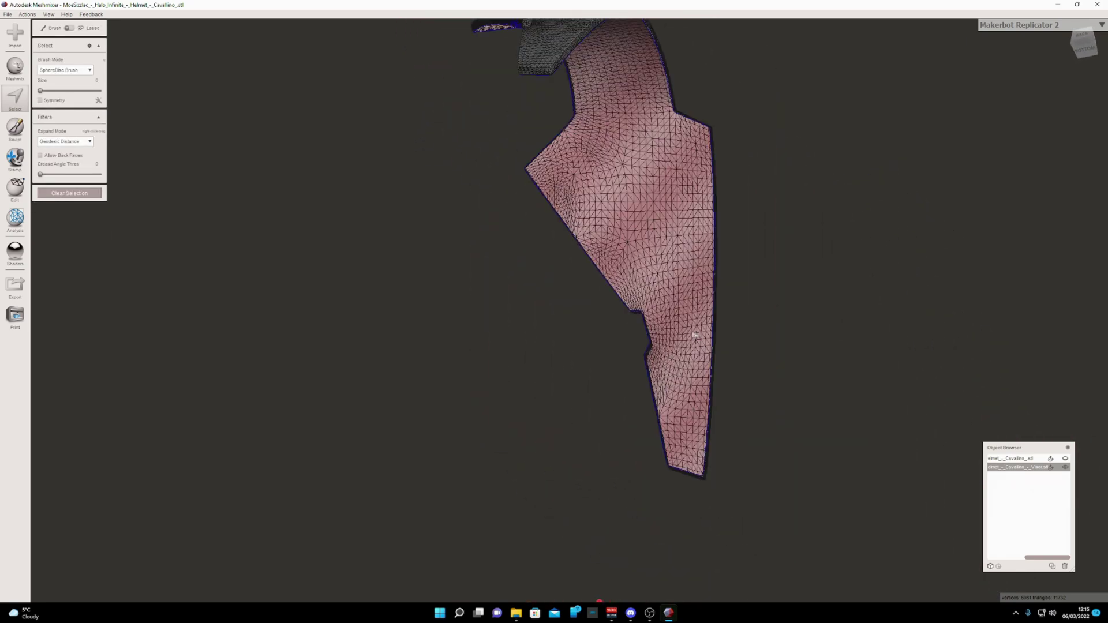
Step: Show the helmet together with the visor and turn off the wireframe to view both parts whole
click(1066, 458)
right_drag(767, 318, 810, 335)
scroll(811, 335, down, 5)
scroll(811, 335, down, 3)
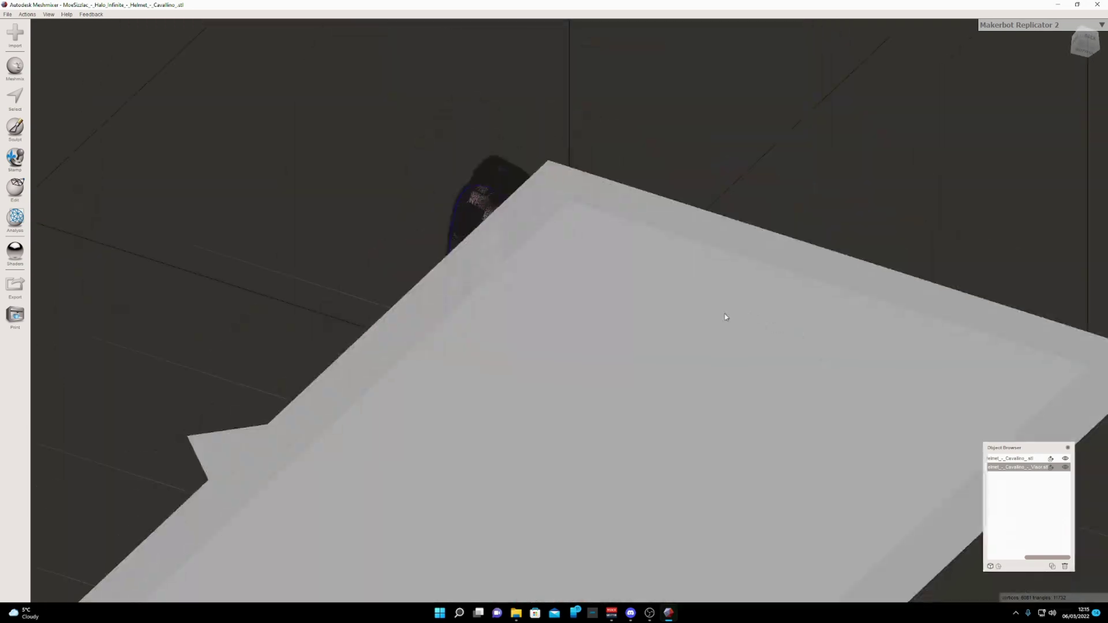
right_drag(726, 319, 826, 299)
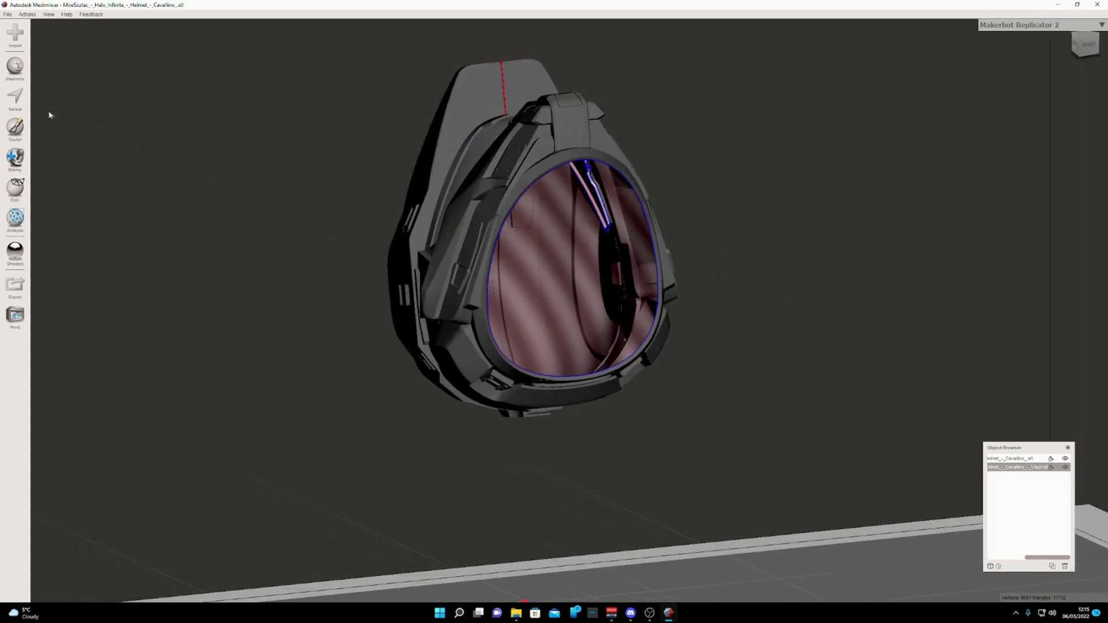
Step: Select both the helmet and visor objects and rotate them about 44 degrees around the X axis with Transform
click(15, 98)
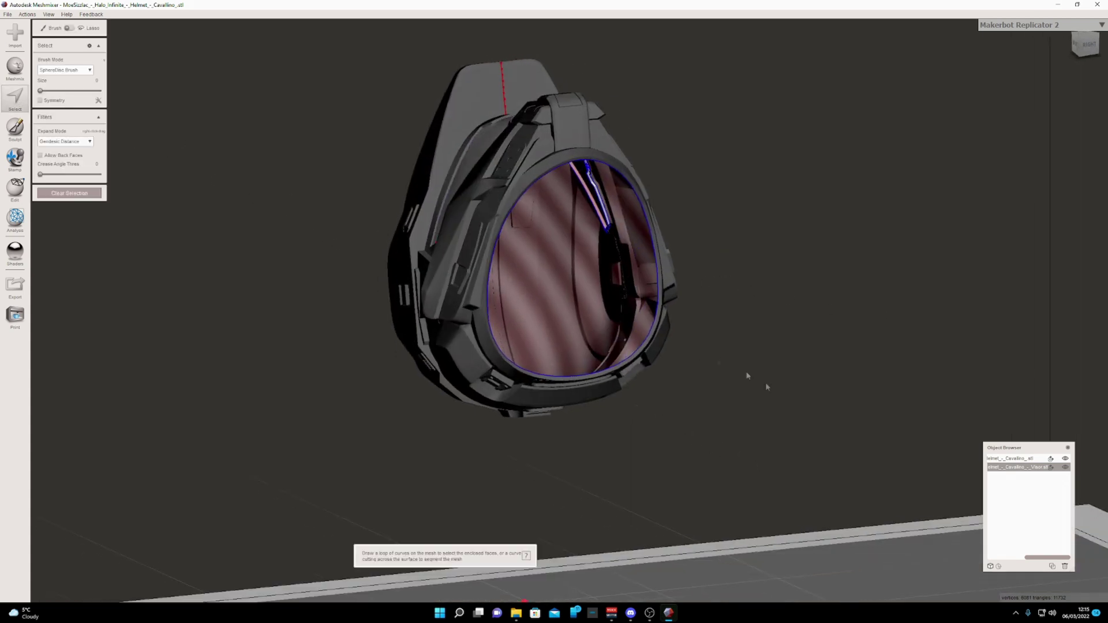
click(15, 190)
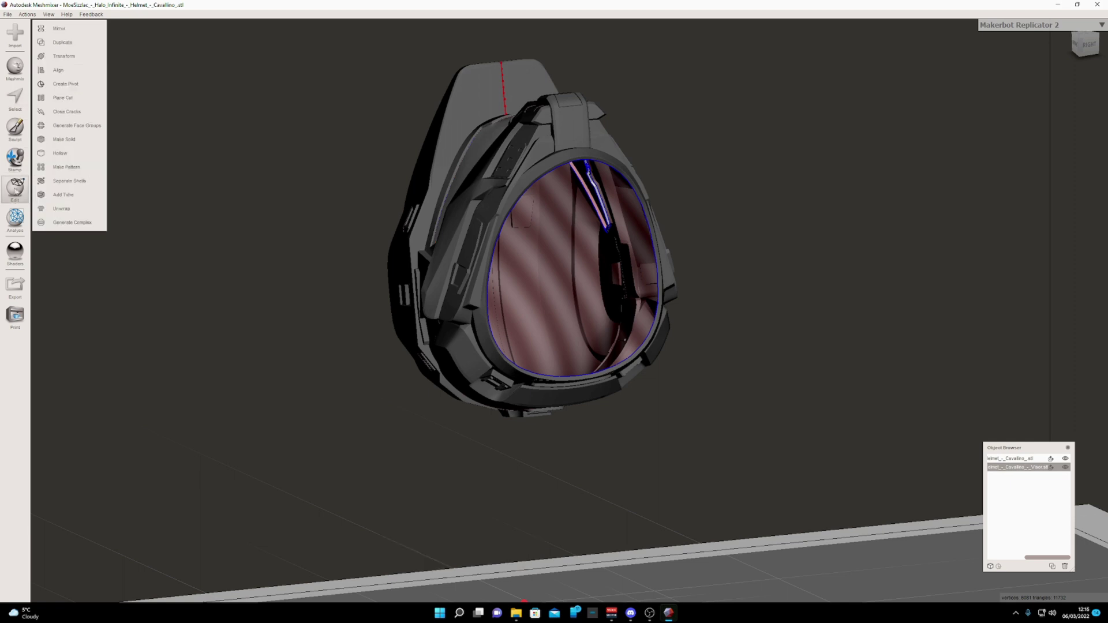
shift+click(1021, 459)
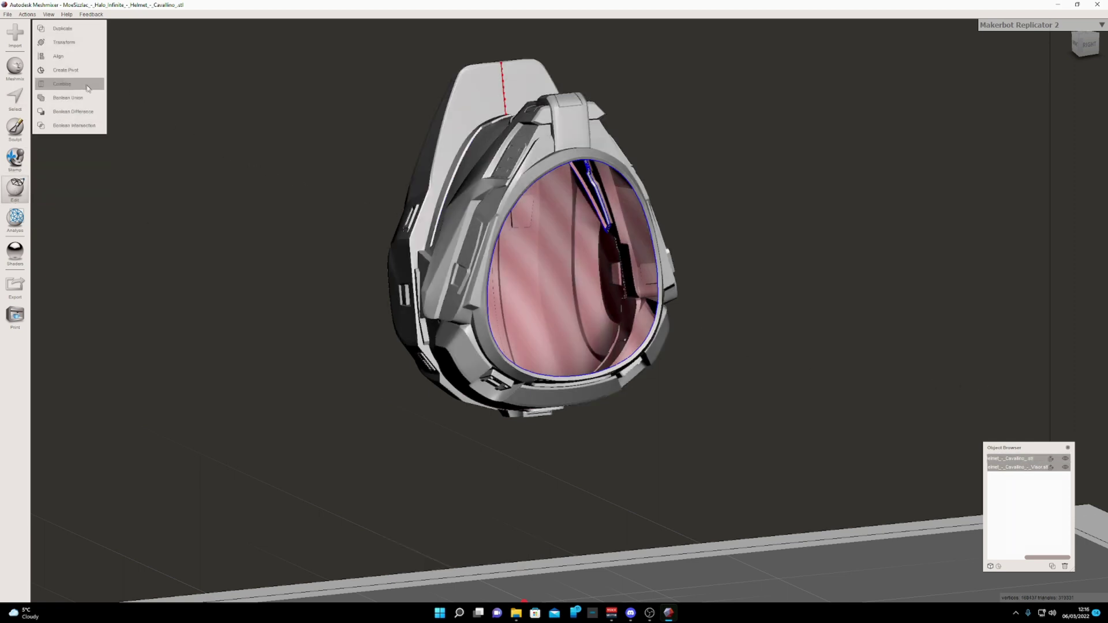
click(64, 42)
right_drag(584, 173, 641, 172)
drag(575, 154, 599, 176)
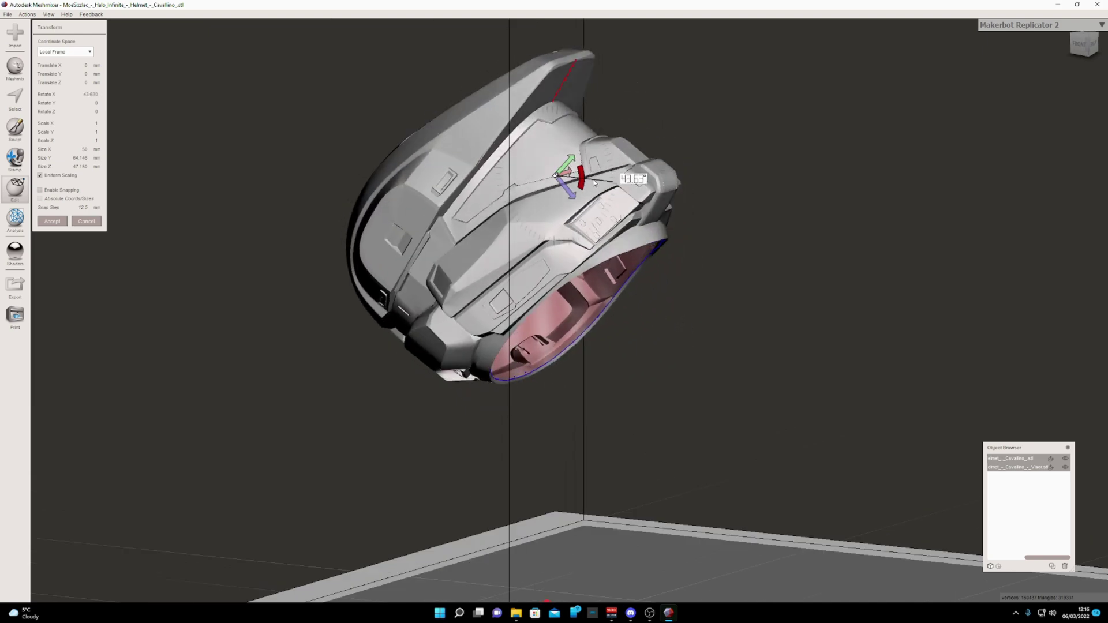
right_drag(737, 240, 707, 214)
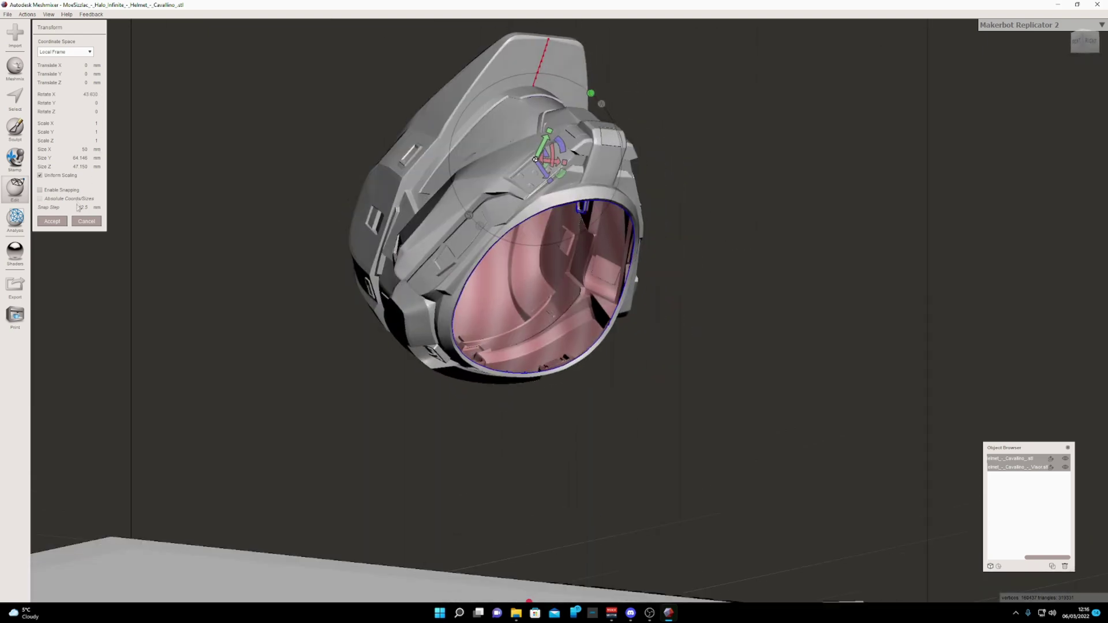
click(53, 222)
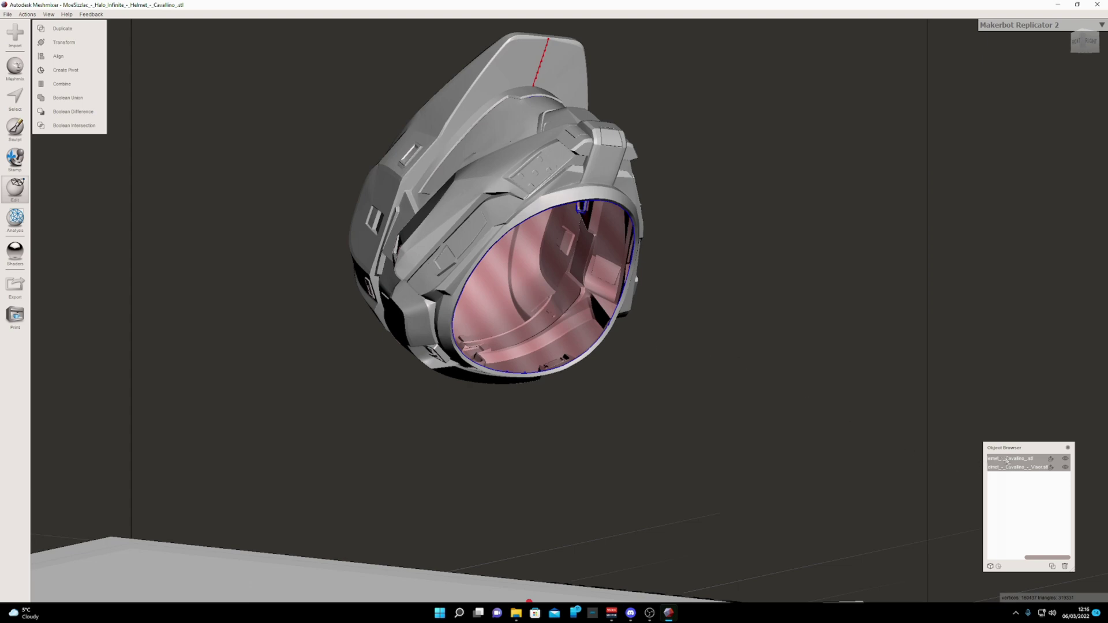
Step: Combine the helmet and visor into one object and run the Inspector on it to find mesh defects
click(56, 86)
right_drag(725, 174, 701, 194)
click(21, 224)
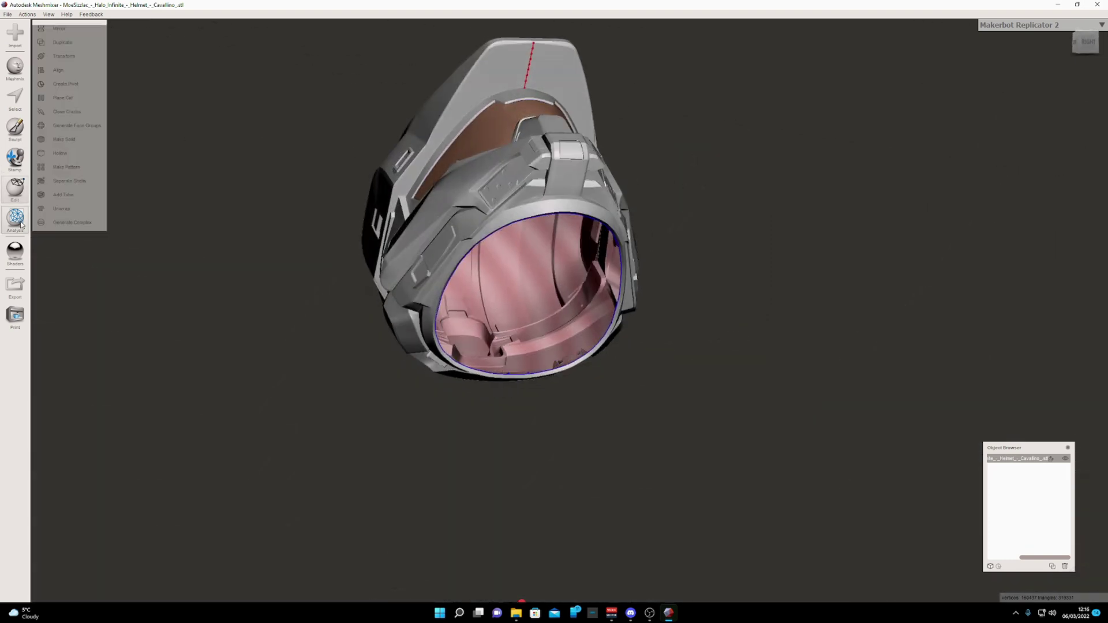
click(63, 29)
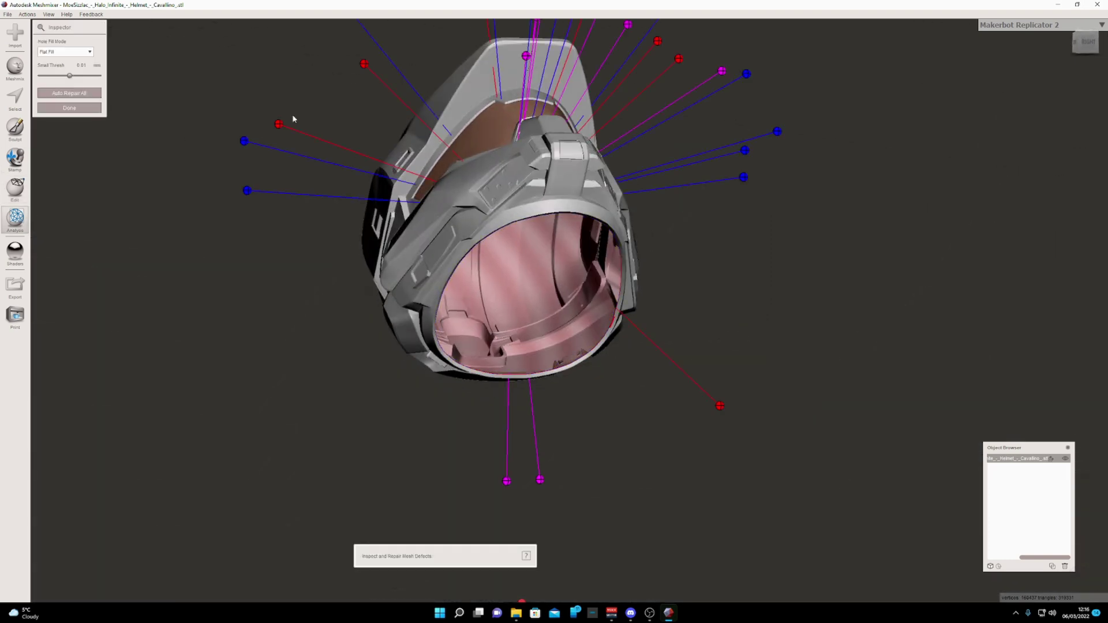
mouse_move(726, 231)
right_down()
mouse_move(725, 262)
mouse_move(764, 257)
mouse_move(781, 235)
mouse_move(747, 268)
mouse_move(725, 245)
right_up()
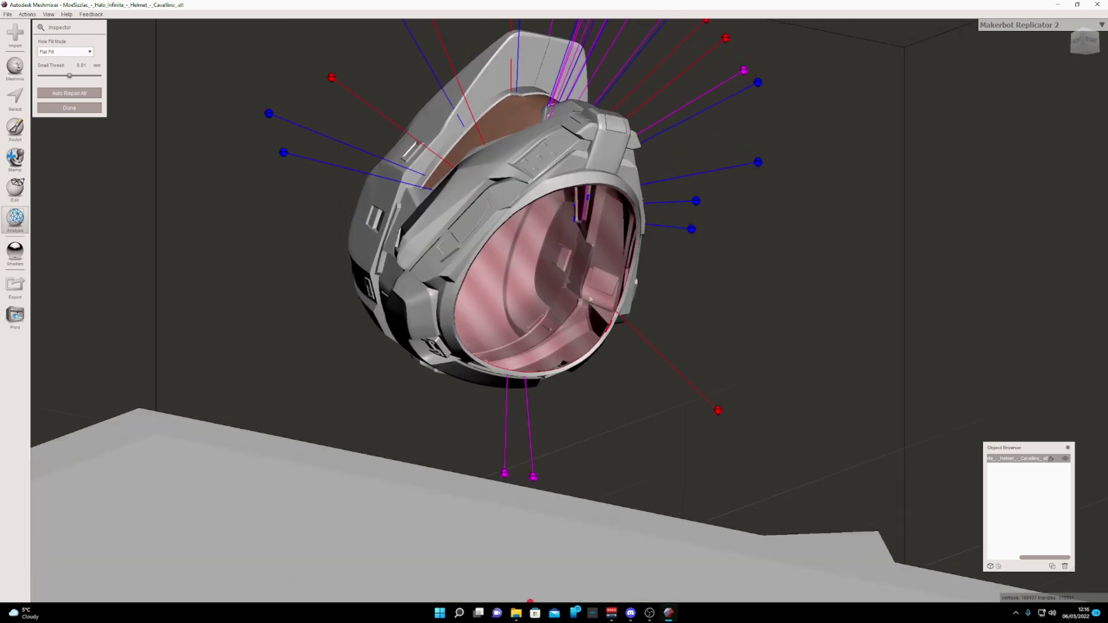
Step: Close the large neck opening under the helmet with a flat fill in the Inspector and check the capped underside
right_drag(590, 300, 719, 410)
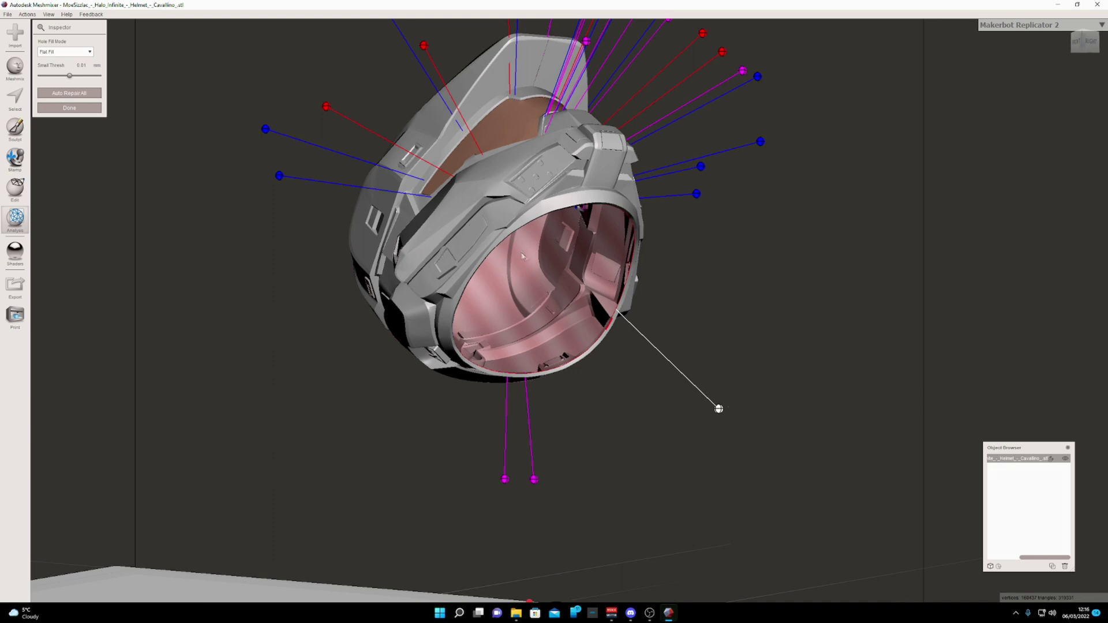
click(718, 399)
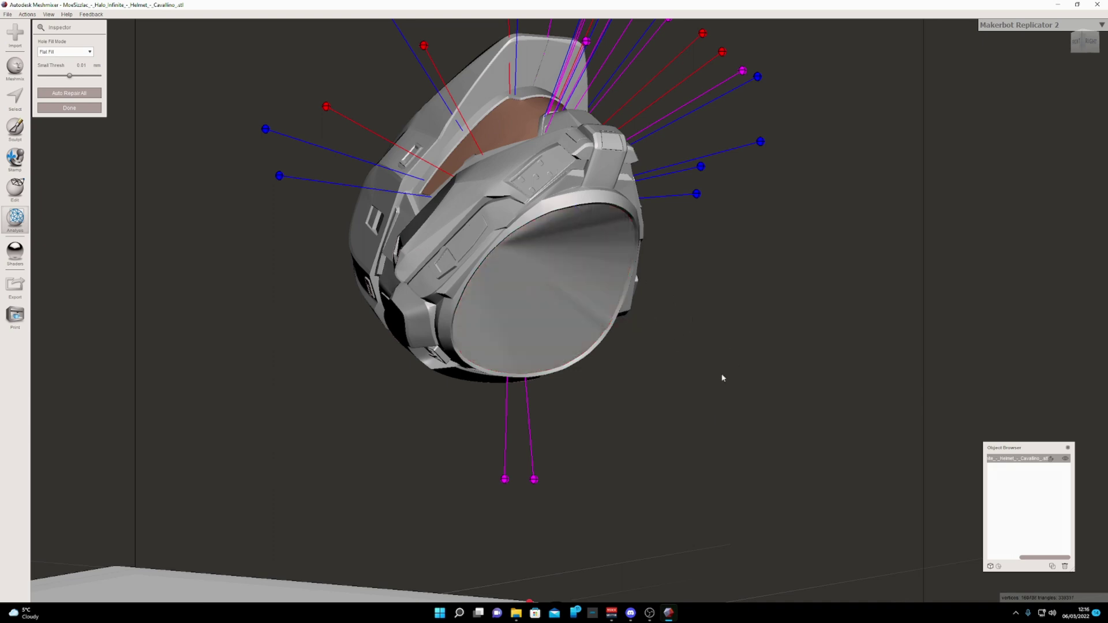
mouse_move(722, 378)
right_down()
mouse_move(661, 308)
mouse_move(683, 339)
mouse_move(571, 354)
mouse_move(555, 324)
mouse_move(445, 318)
right_up()
right_drag(511, 215, 556, 263)
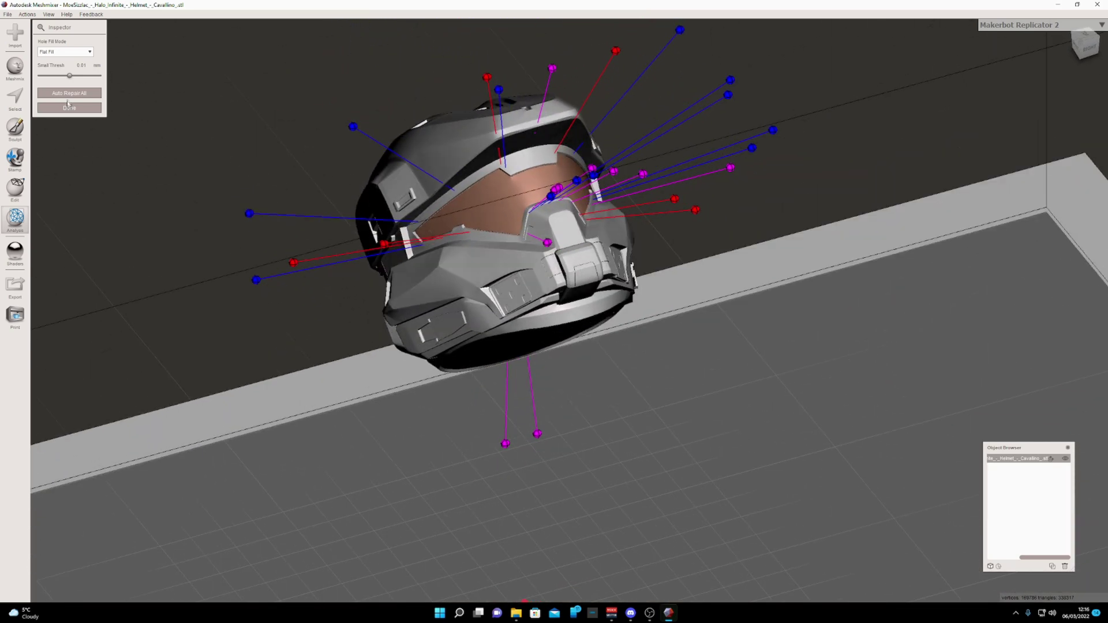
Step: Auto-repair all remaining mesh defects, check the helmet's surface details and visor up close, and finish the inspection
click(67, 96)
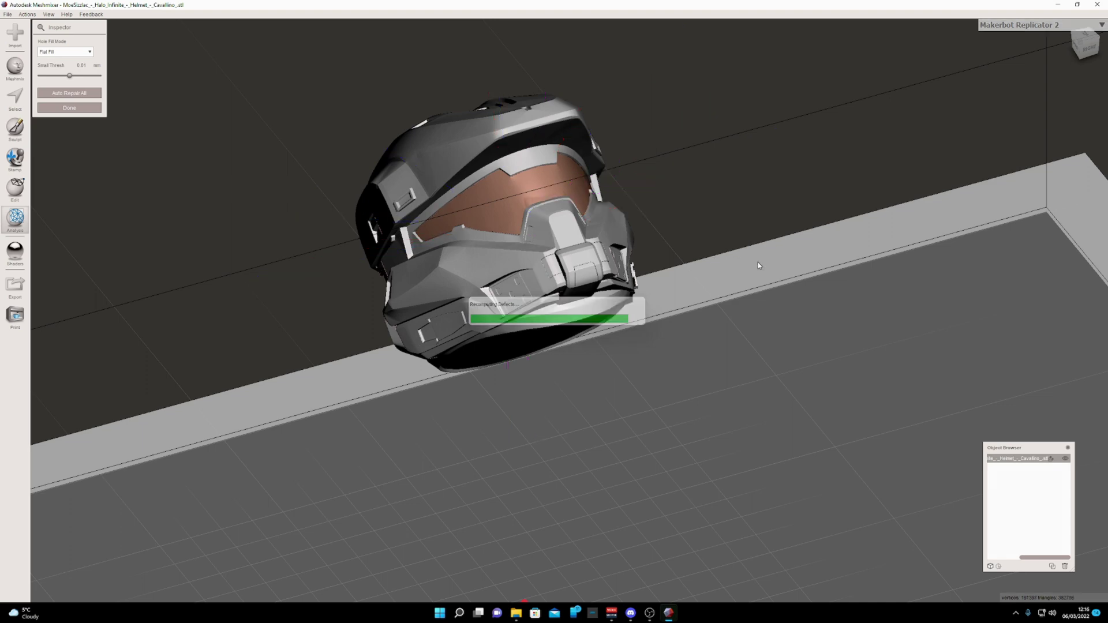
right_drag(681, 256, 656, 253)
scroll(635, 231, up, 5)
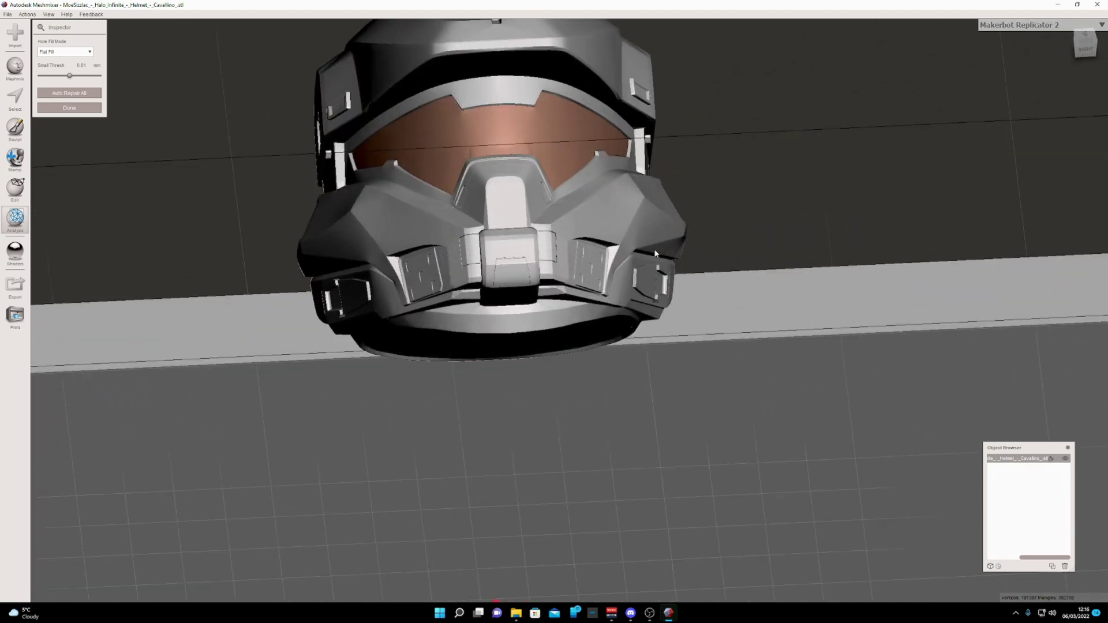
right_drag(606, 216, 540, 212)
scroll(603, 246, up, 2)
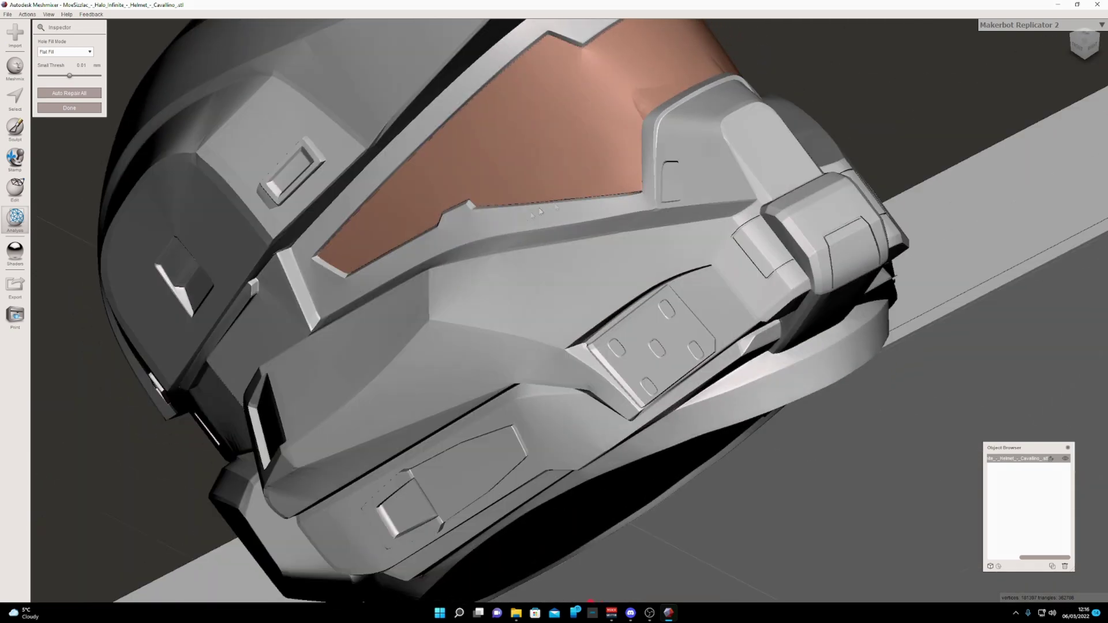
scroll(736, 258, down, 3)
right_drag(736, 258, 685, 263)
click(53, 109)
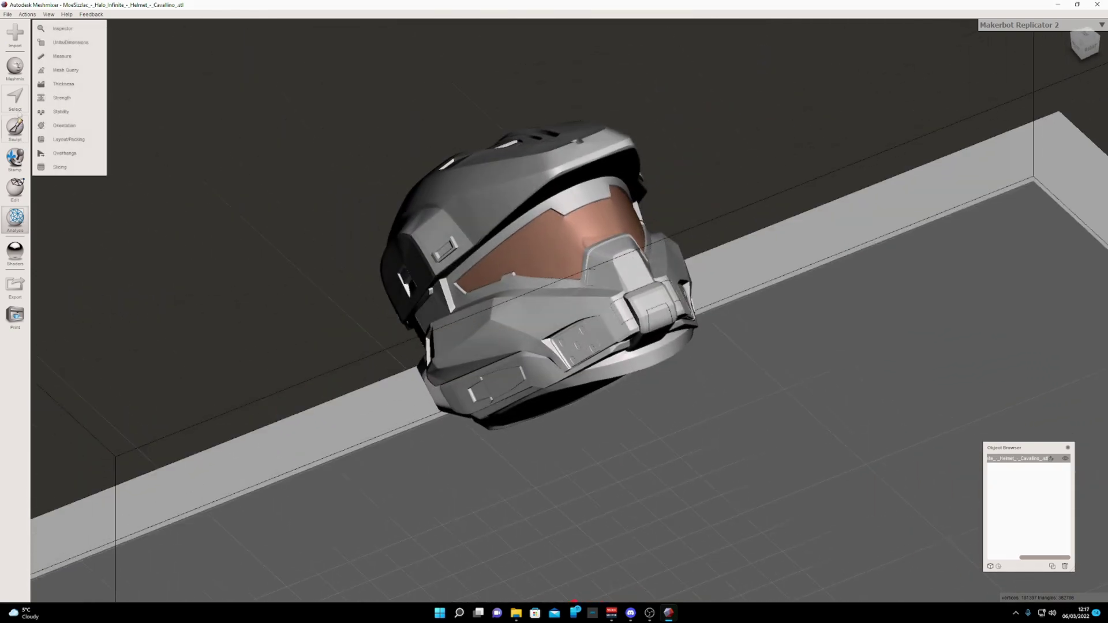
Step: Rotate the repaired helmet with Transform and export it to the Desktop as a binary STL named helme
click(15, 188)
click(62, 58)
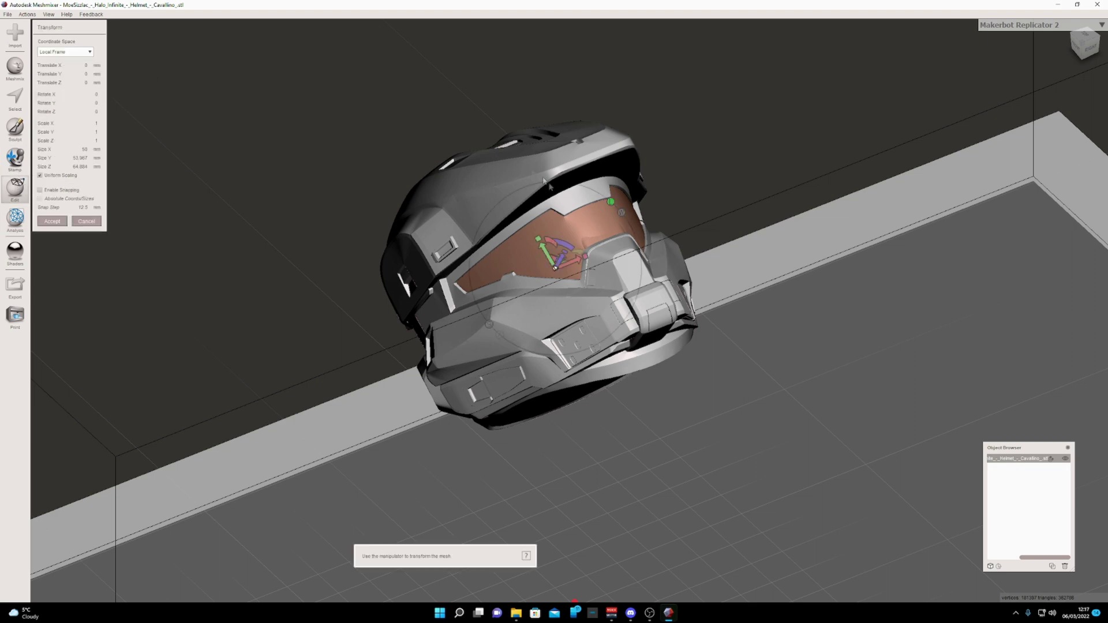
drag(548, 244, 632, 329)
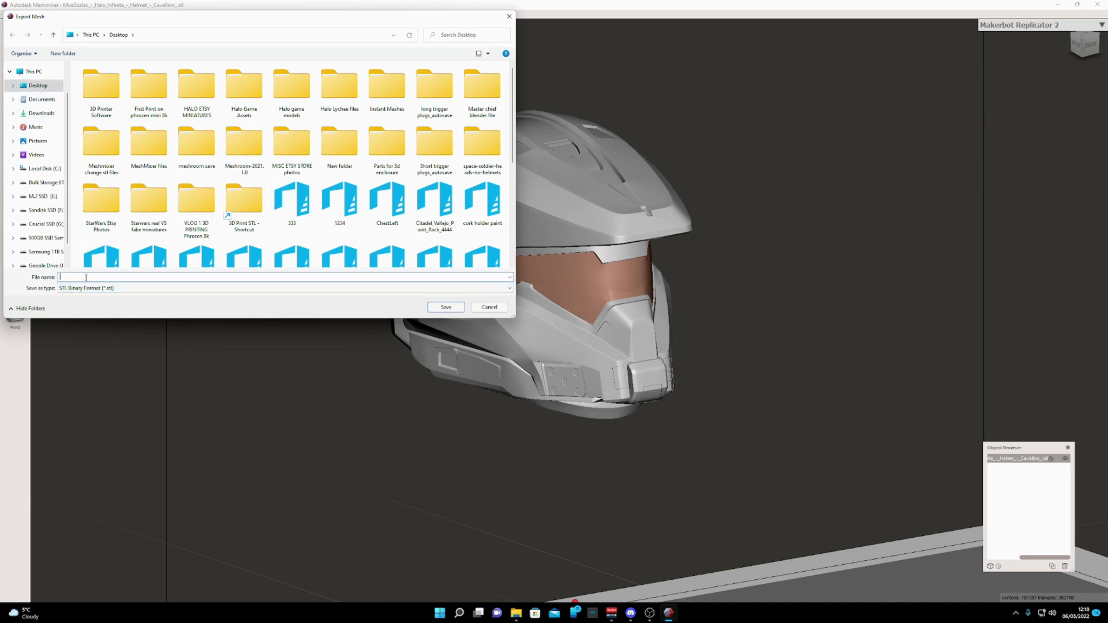
text(helme)
key(Return)
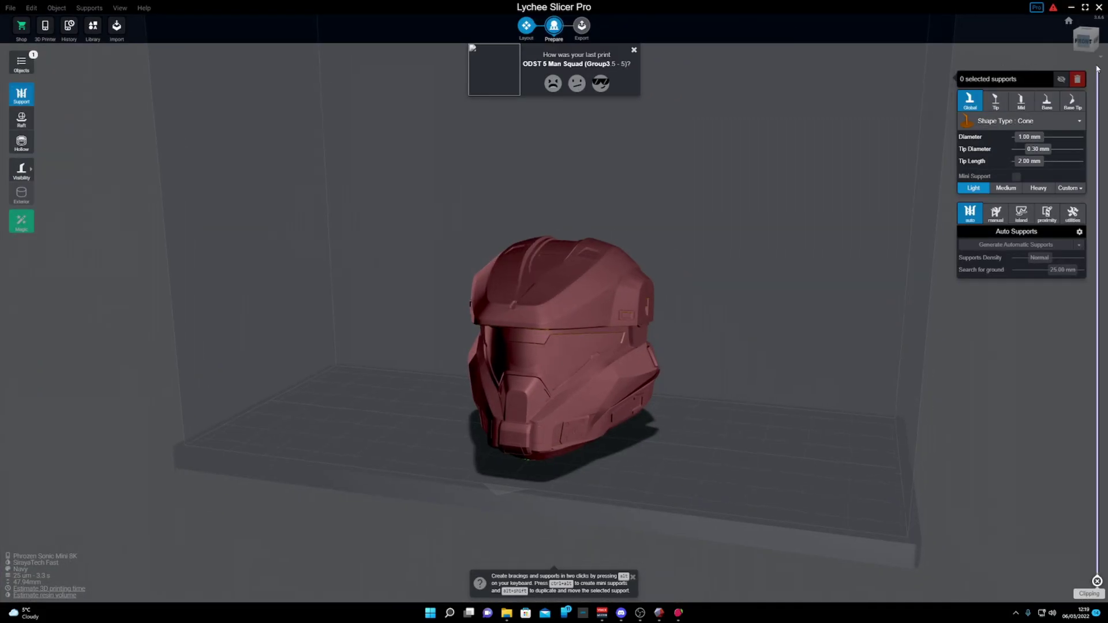
Step: Switch to Lychee Slicer and scrub through the helmet's layers to examine whether its interior is solid or hollow
drag(1095, 585, 1086, 110)
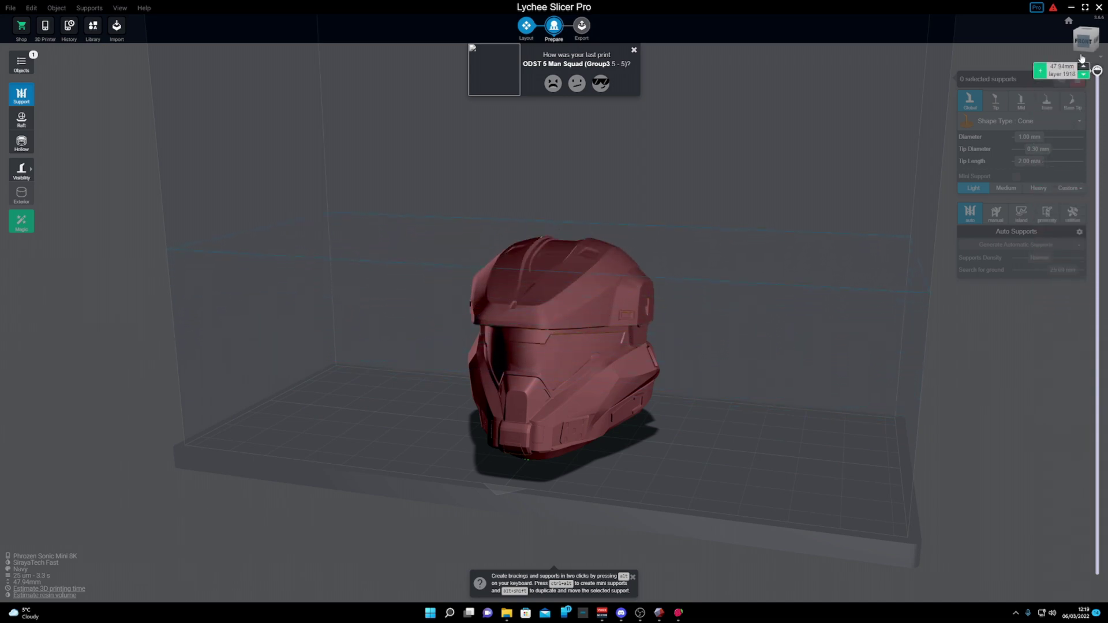
mouse_move(871, 370)
right_down()
mouse_move(848, 212)
mouse_move(873, 364)
right_up()
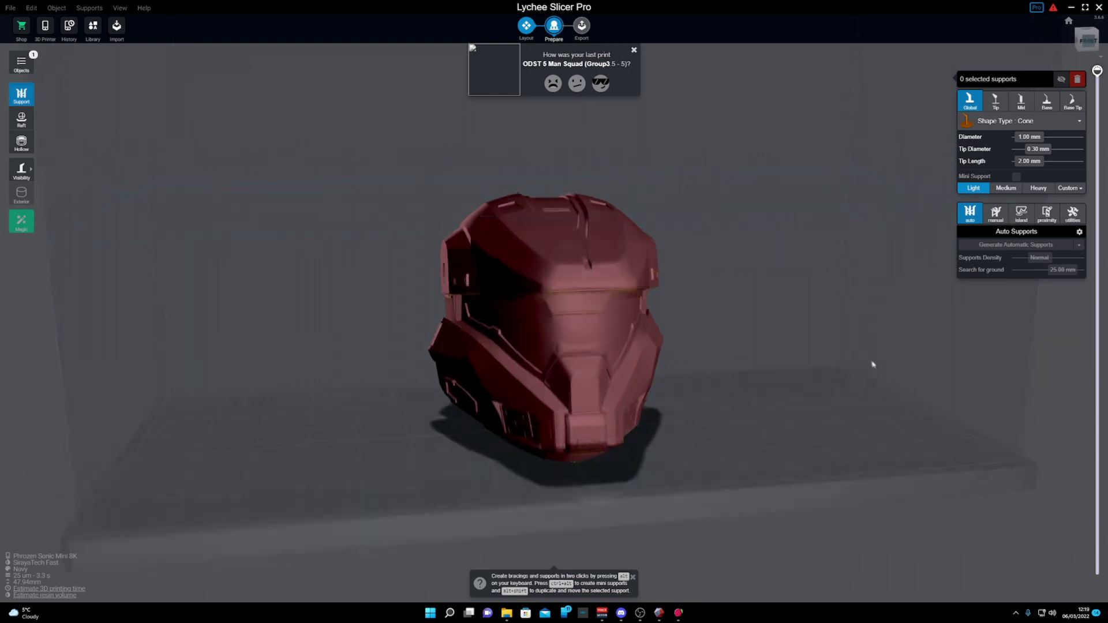
drag(873, 364, 899, 371)
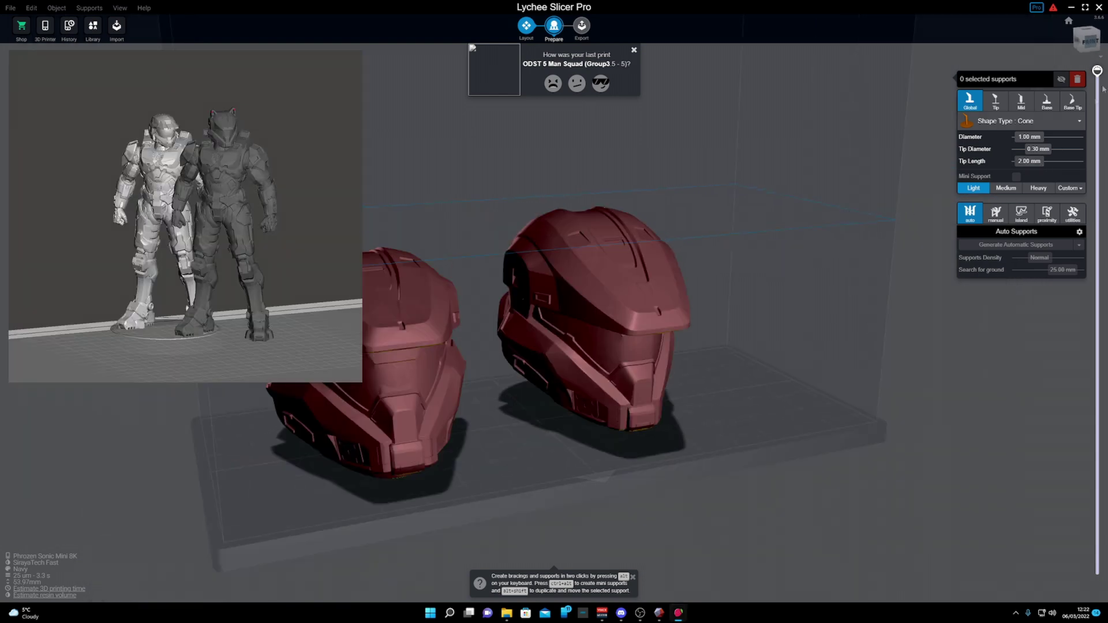
mouse_move(1100, 73)
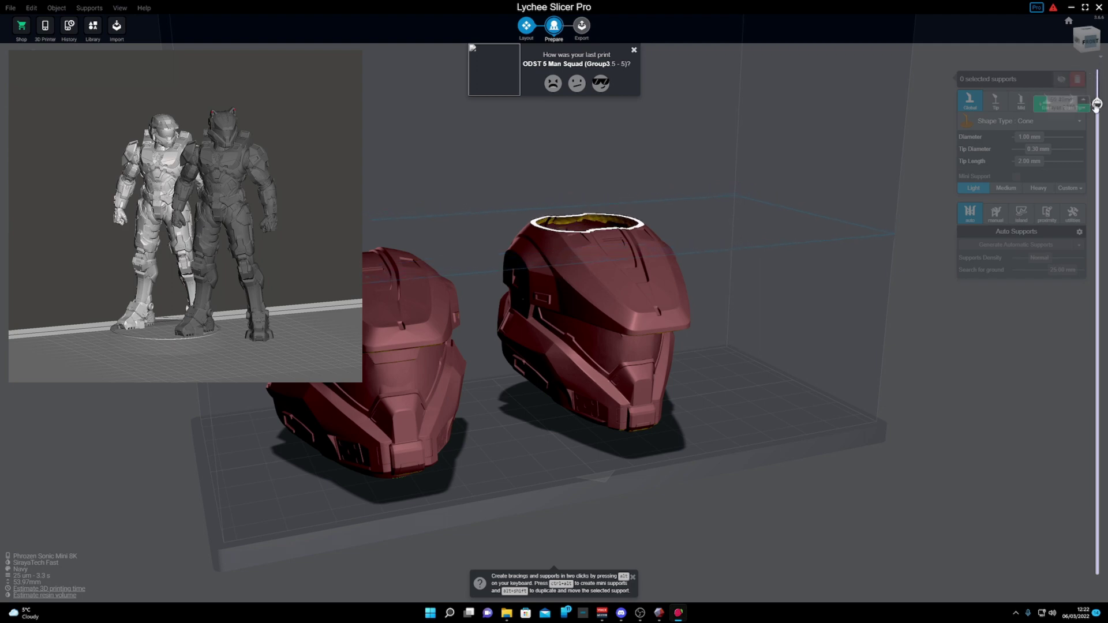
mouse_move(1092, 147)
mouse_down()
mouse_move(1095, 234)
mouse_move(1076, 297)
mouse_move(1095, 358)
mouse_move(1104, 530)
mouse_move(1106, 142)
mouse_up()
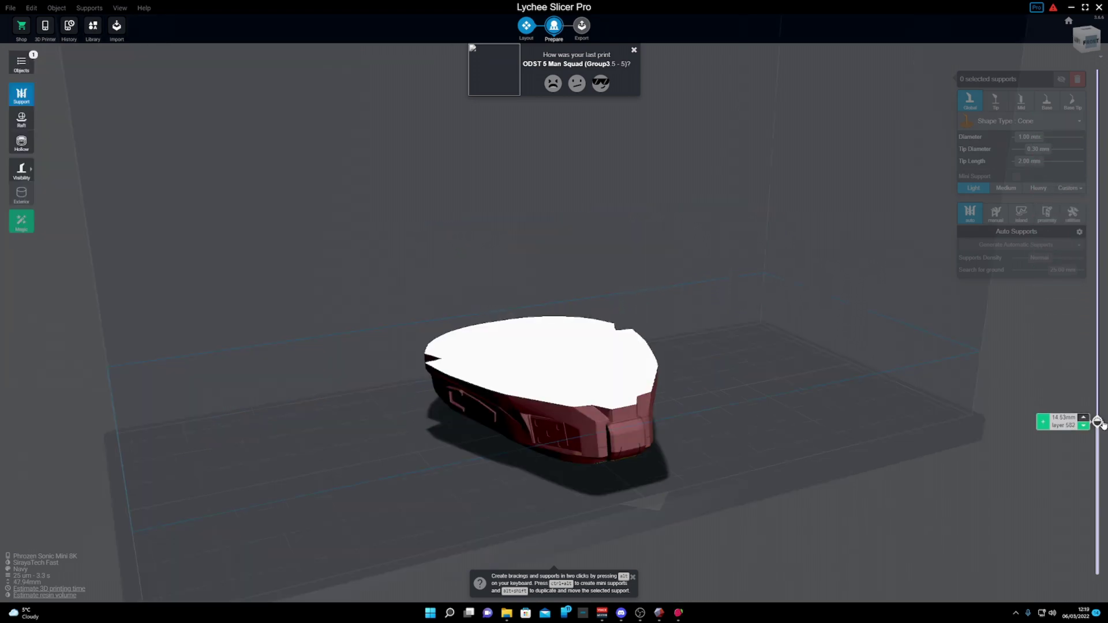
drag(1095, 414, 1098, 68)
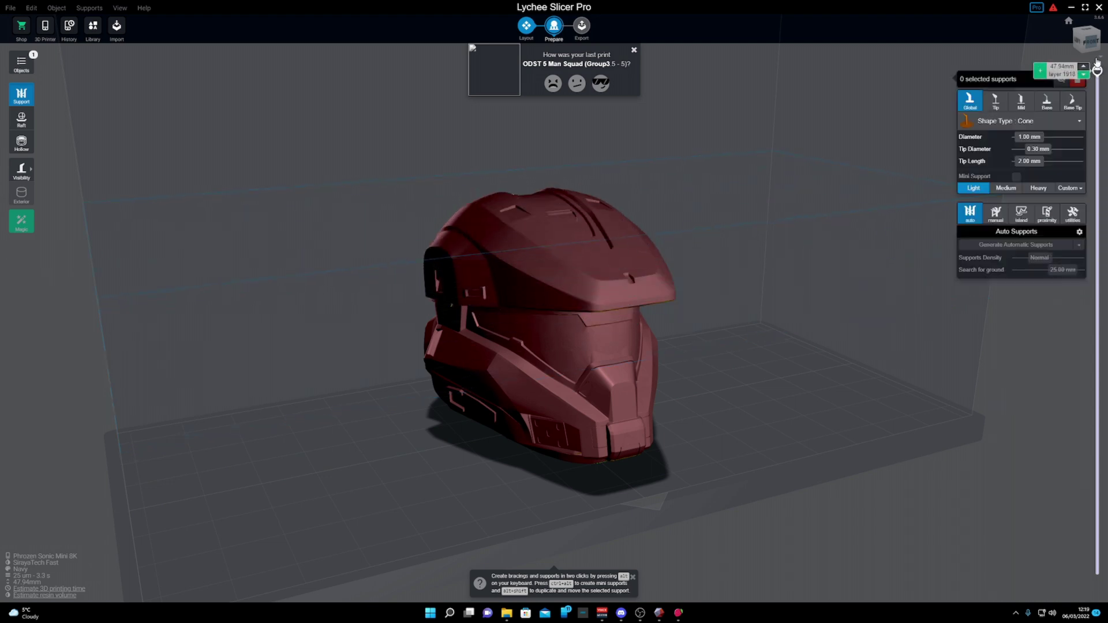
mouse_move(1098, 71)
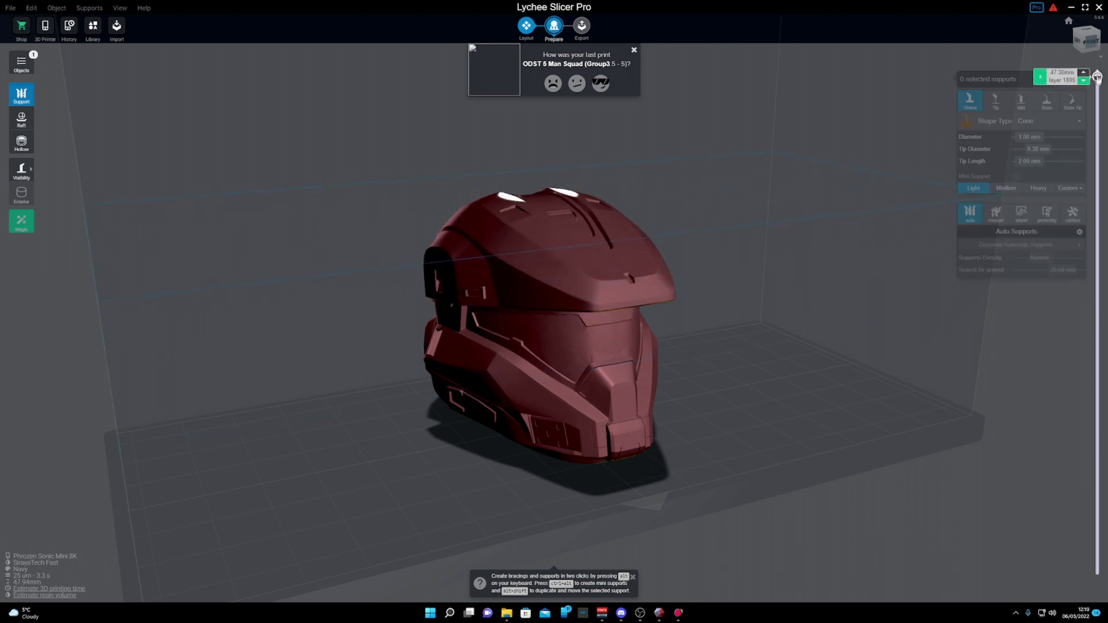